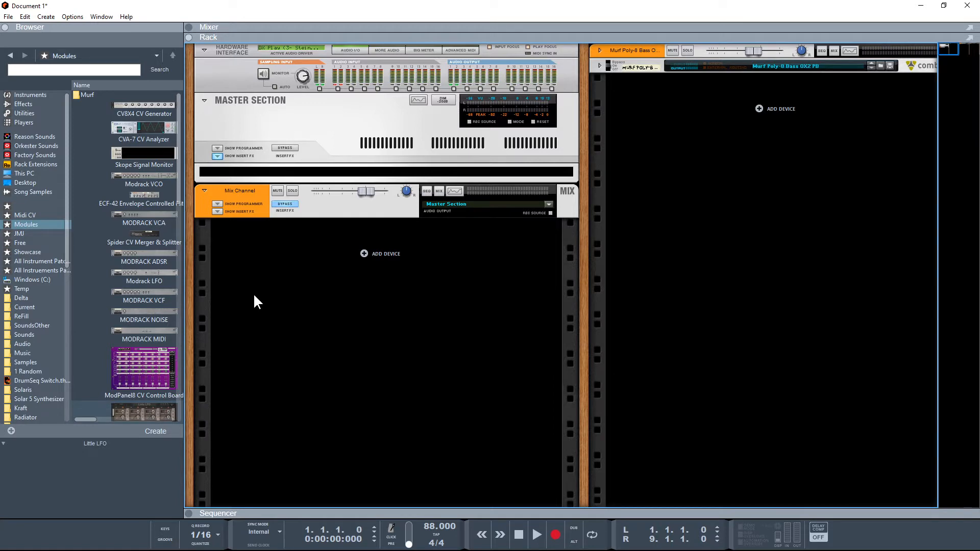
- Add a CV8X4 CV Generator and a Little LFO to the rack below the empty mix channel
left_click(147, 117)
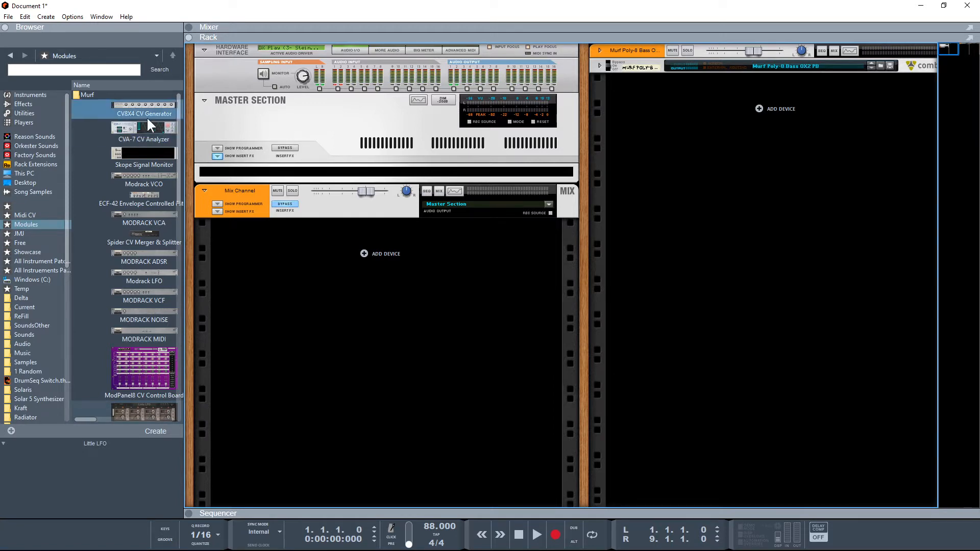
left_click_drag(131, 105, 320, 243)
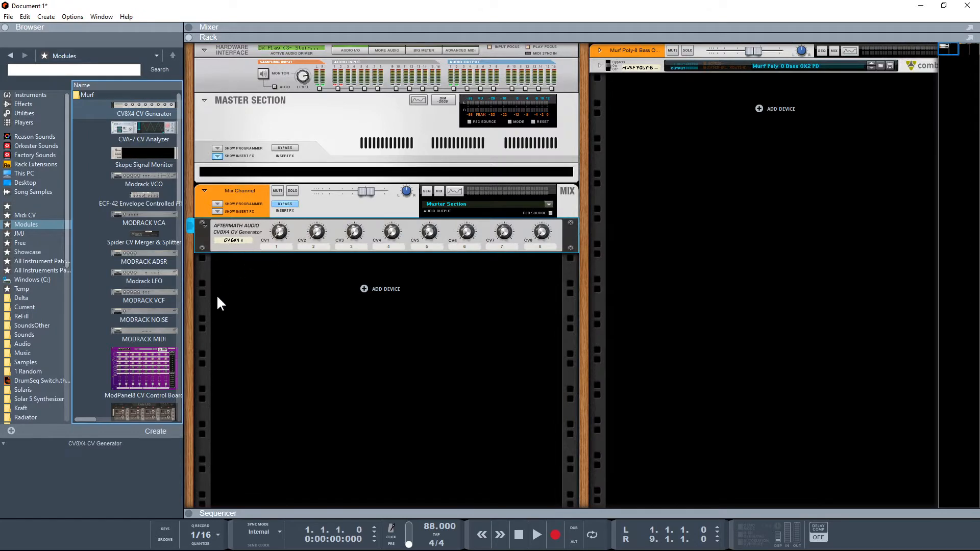
mouse_move(79, 420)
left_mouse_down()
mouse_move(187, 390)
mouse_move(111, 388)
mouse_move(57, 424)
left_mouse_up()
mouse_move(127, 405)
left_mouse_down()
mouse_move(261, 342)
mouse_move(289, 305)
left_mouse_up()
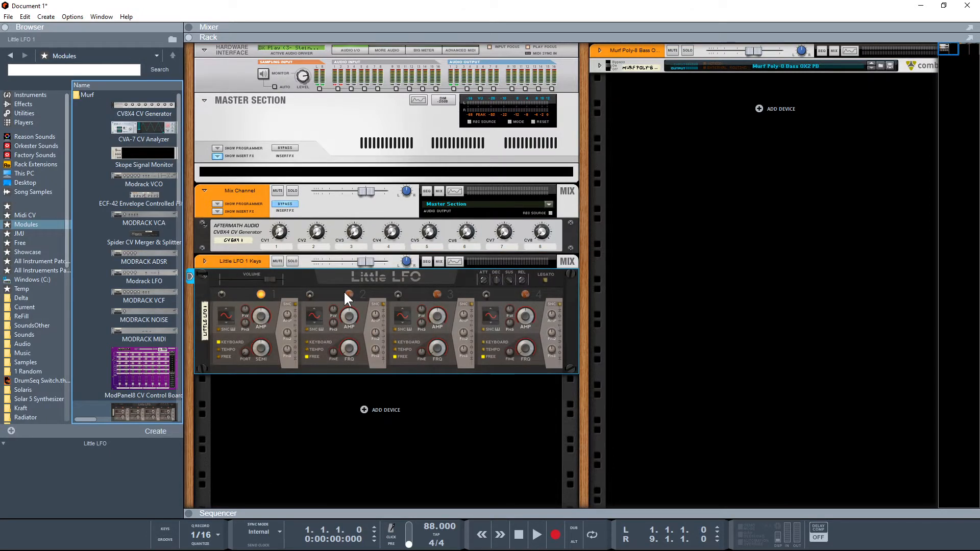
- Add a Modrack VCO, VCA and ADSR, a Spider CV Merger & Splitter and a ModPanel8 CV Control Board below the Little LFO
mouse_move(144, 183)
left_mouse_down()
mouse_move(200, 215)
mouse_move(337, 400)
left_mouse_up()
left_click_drag(136, 217, 318, 417)
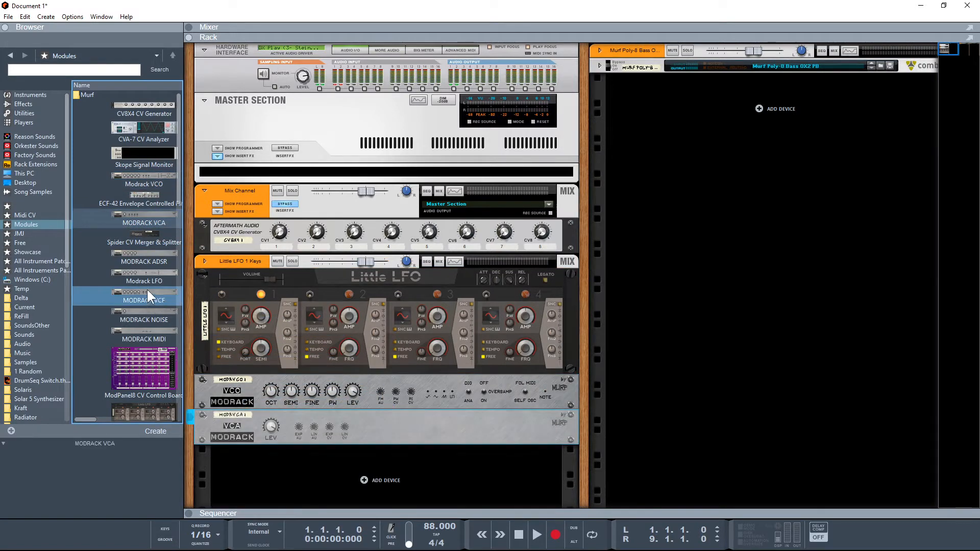
left_click_drag(139, 253, 341, 457)
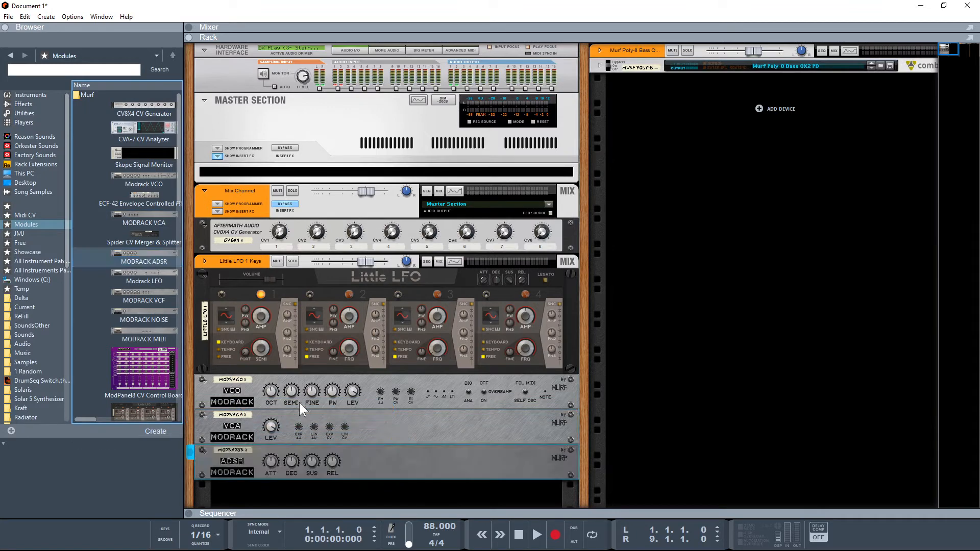
mouse_move(143, 234)
left_mouse_down()
mouse_move(316, 445)
mouse_move(331, 482)
left_mouse_up()
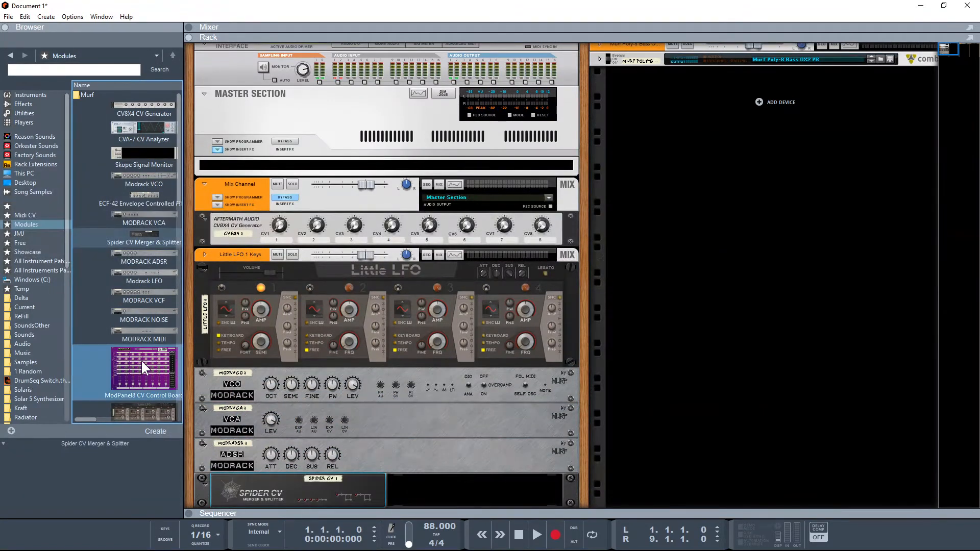
left_click_drag(142, 361, 394, 489)
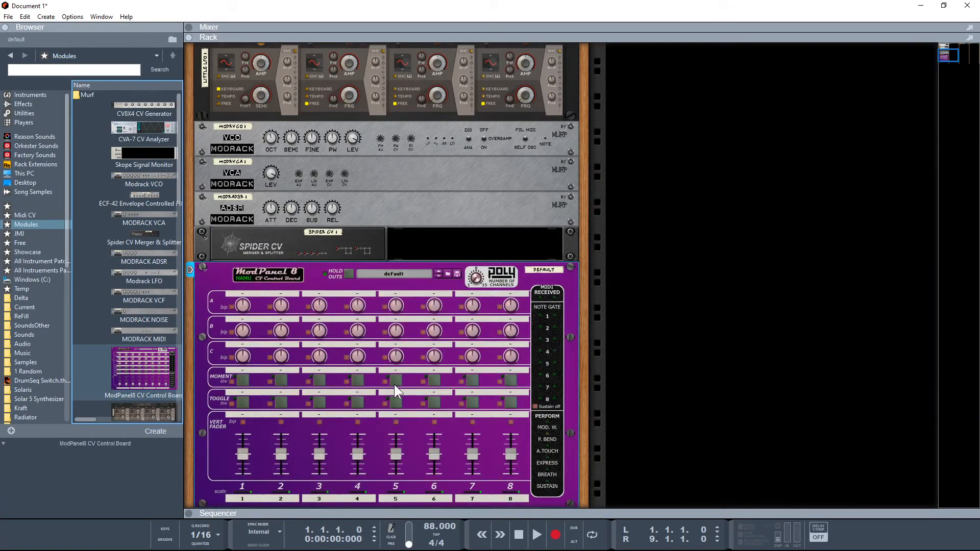
- Show the back of the rack and disconnect the automatically routed cables from the Spider CV splits and the Little LFO
key("Tab")
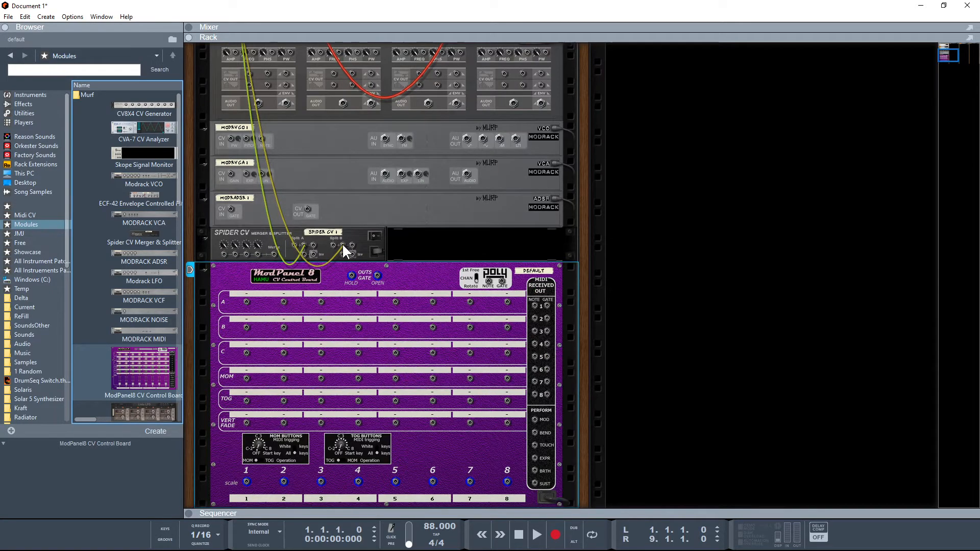
left_click(322, 252)
left_click_drag(302, 243, 277, 277)
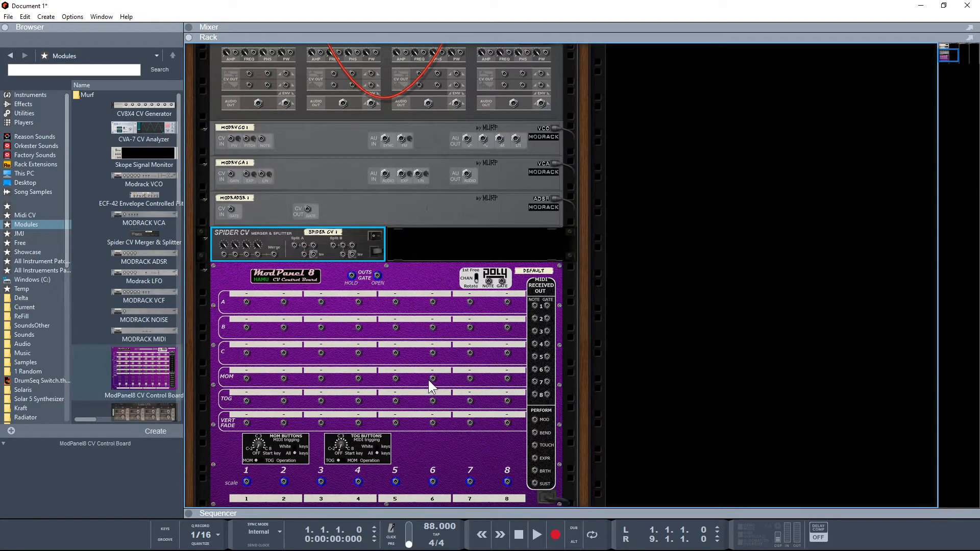
scroll(428, 381, "up", 5)
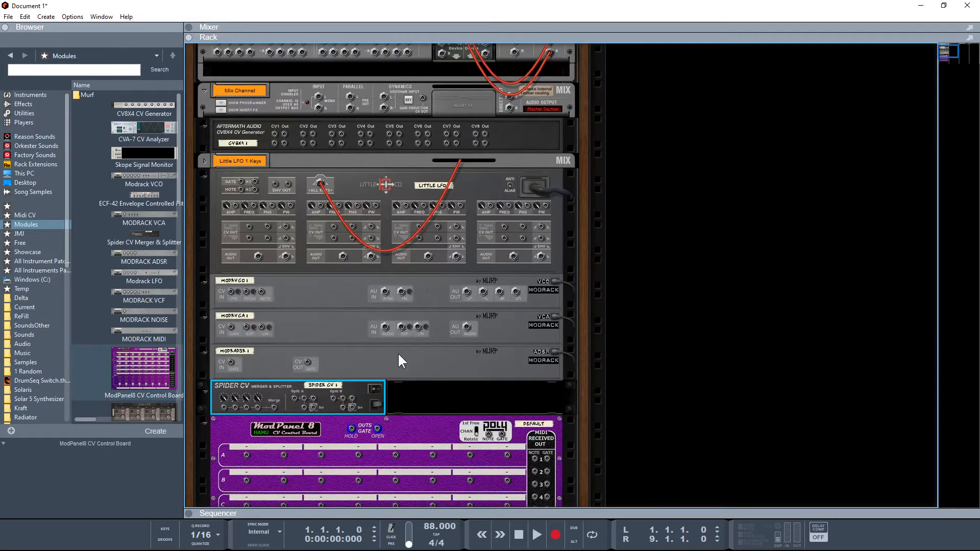
left_click_drag(319, 179, 327, 172)
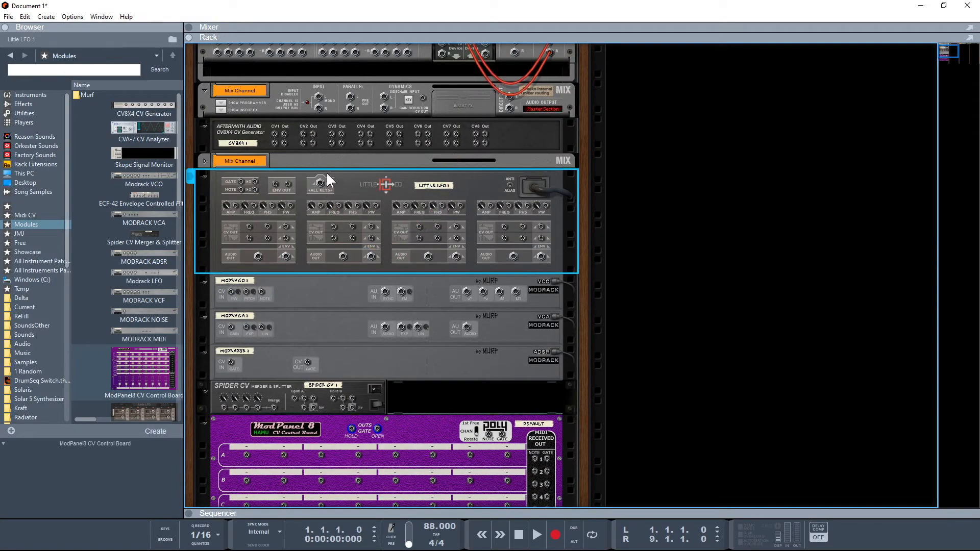
- Delete the extra mix channel that sits directly above the Little LFO
left_click(320, 158)
key("Delete")
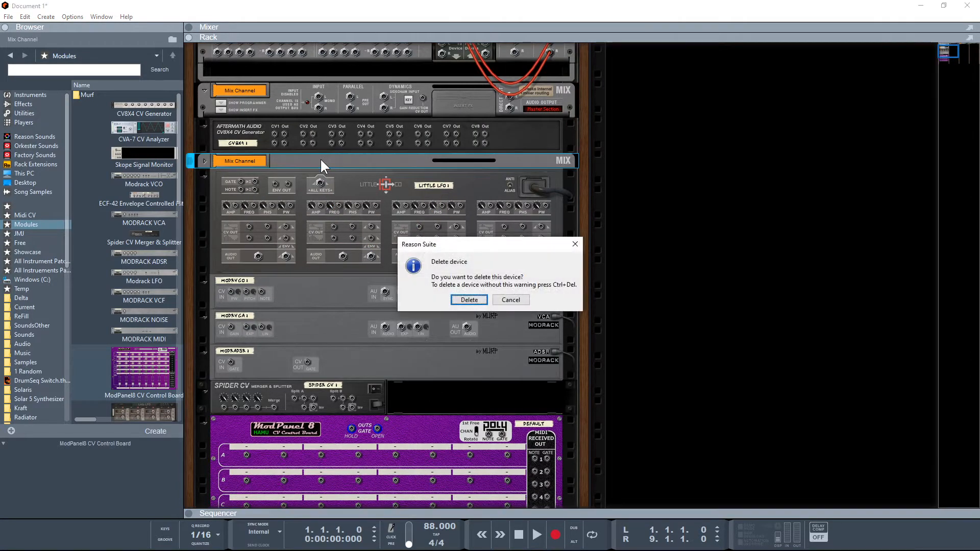
key("Return")
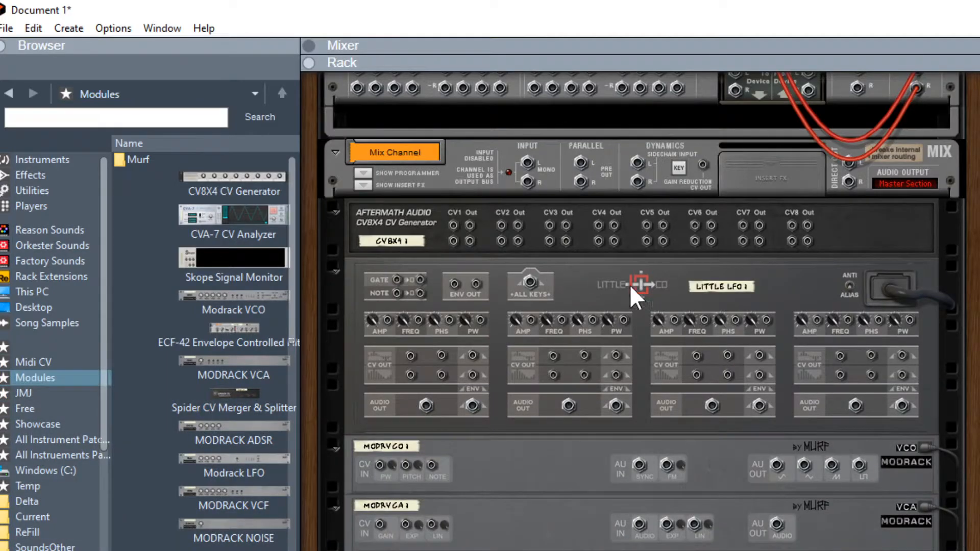
- Patch the Modrack VCO's first waveform output to the VCA's audio input, and the VCA's audio output to the mix channel's left input
scroll(694, 354, "down", 3)
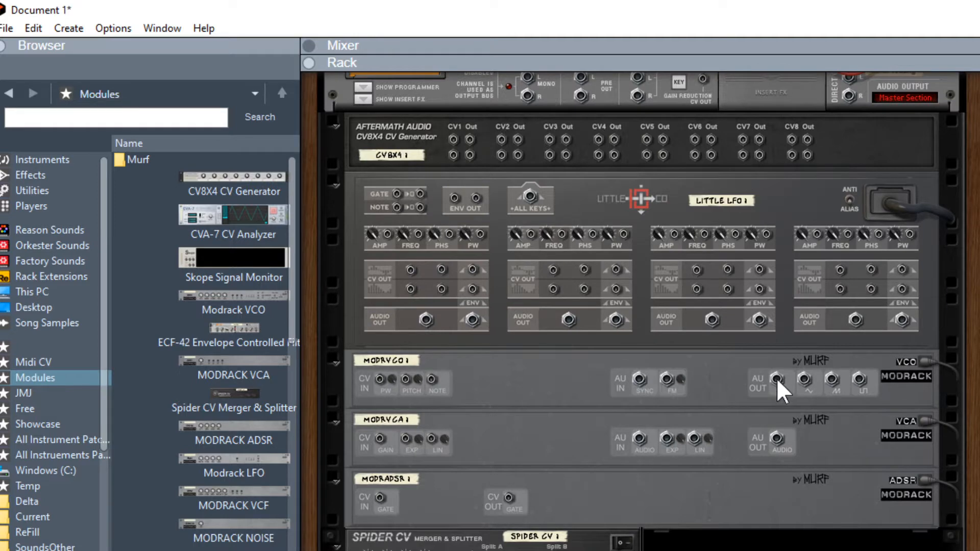
left_click_drag(777, 378, 639, 438)
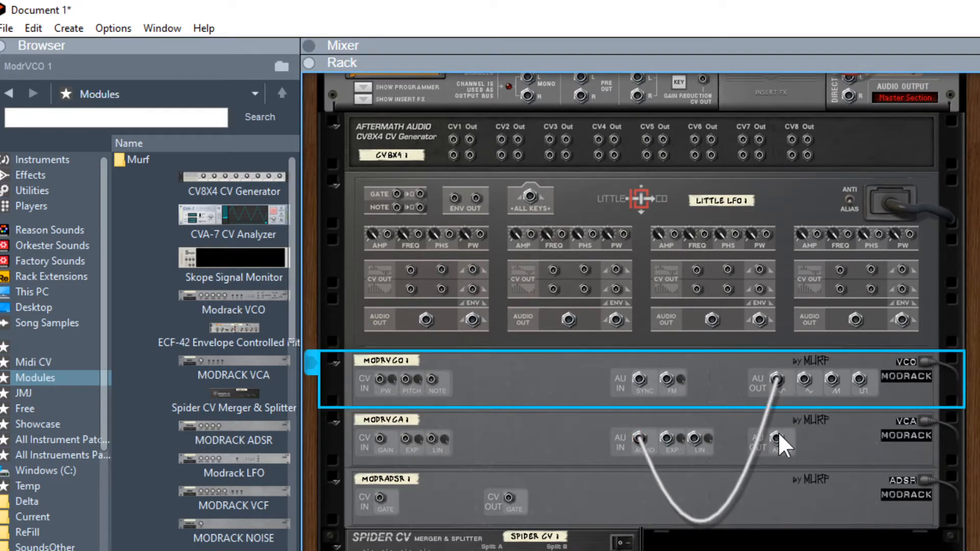
left_click_drag(778, 442, 525, 182)
- Route ModPanel8's channel 1 gate through Spider CV Split B to the ADSR and Little LFO gate inputs, and the ADSR output to VCA gain
scroll(592, 443, "down", 3)
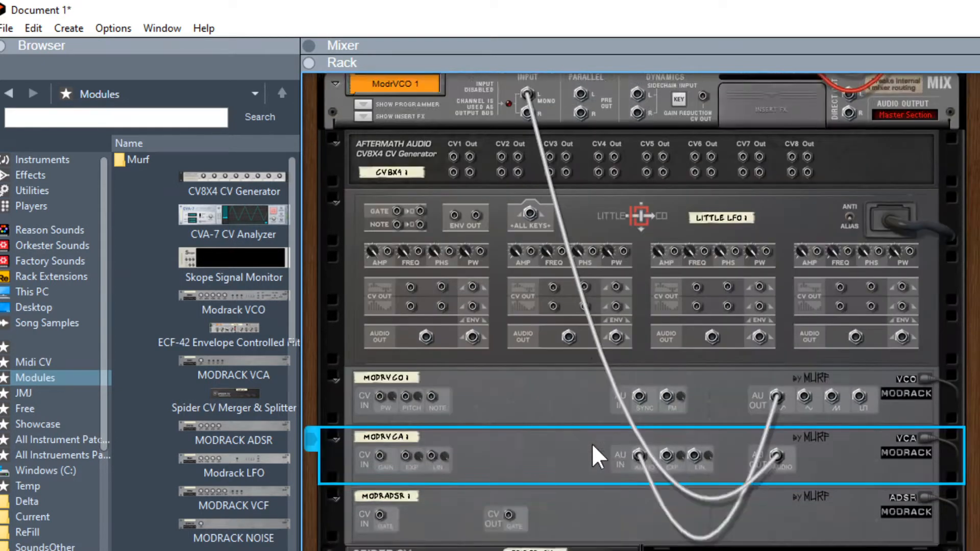
scroll(592, 443, "down", 6)
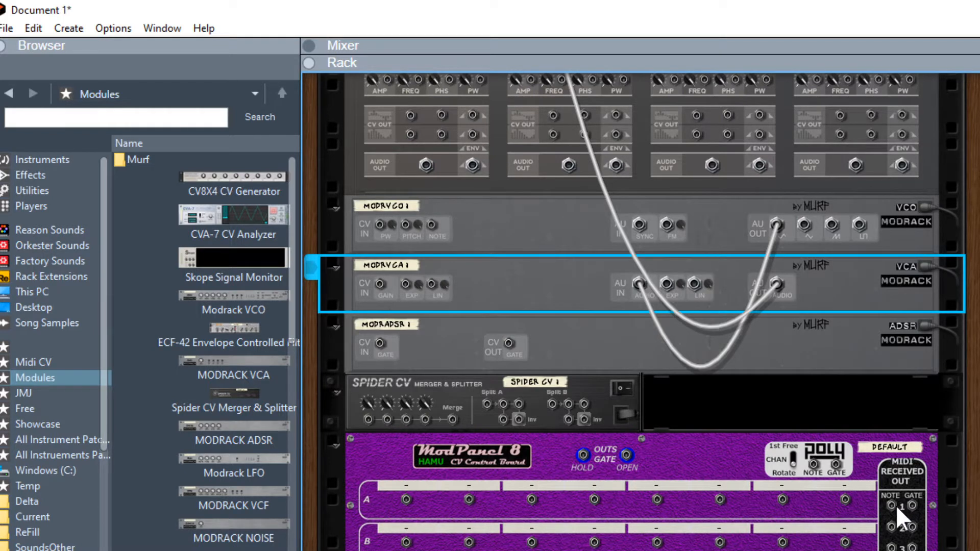
left_click_drag(912, 503, 378, 344)
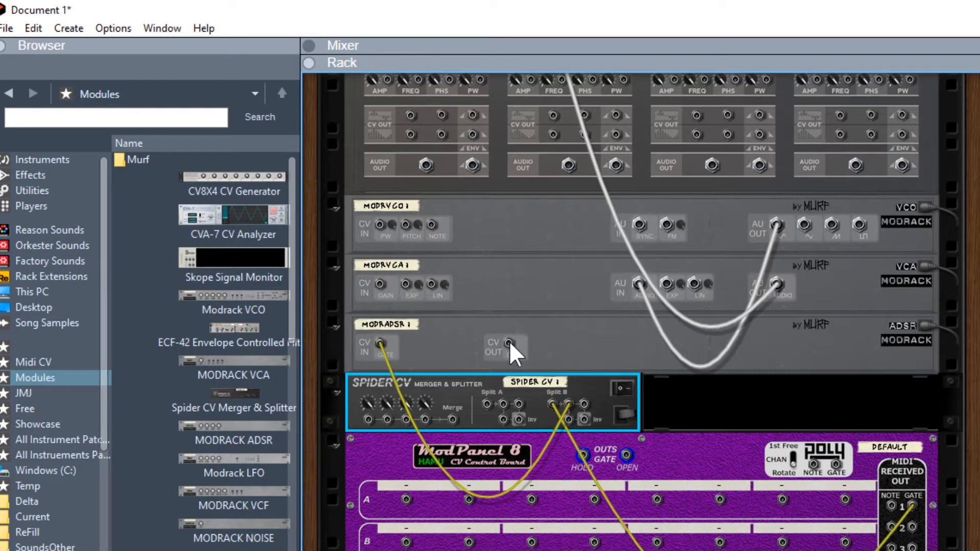
left_click_drag(509, 341, 380, 284)
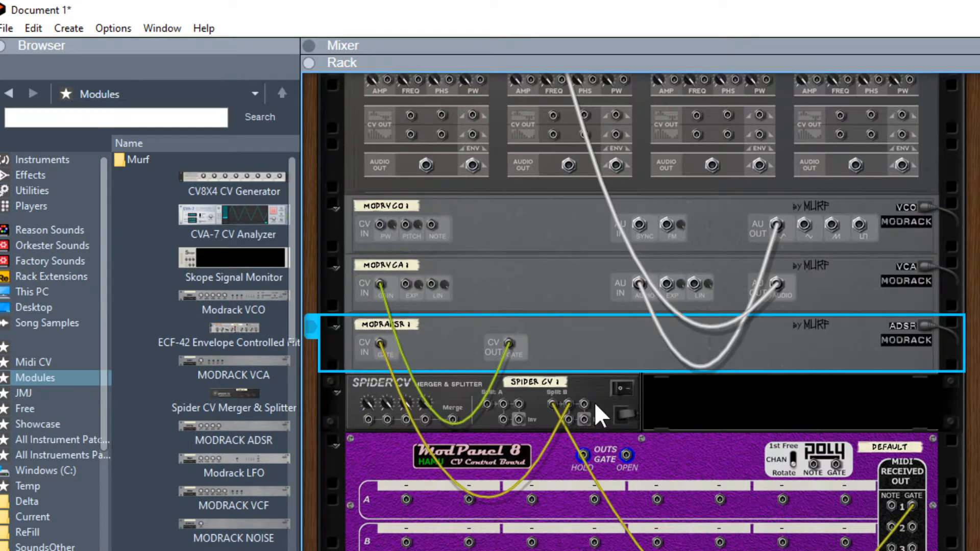
scroll(592, 357, "up", 3)
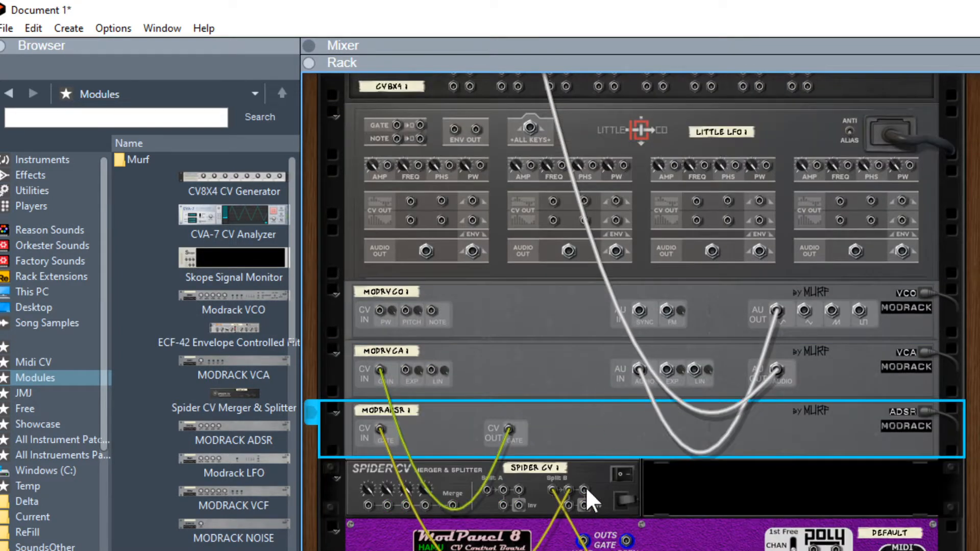
left_click_drag(585, 489, 394, 124)
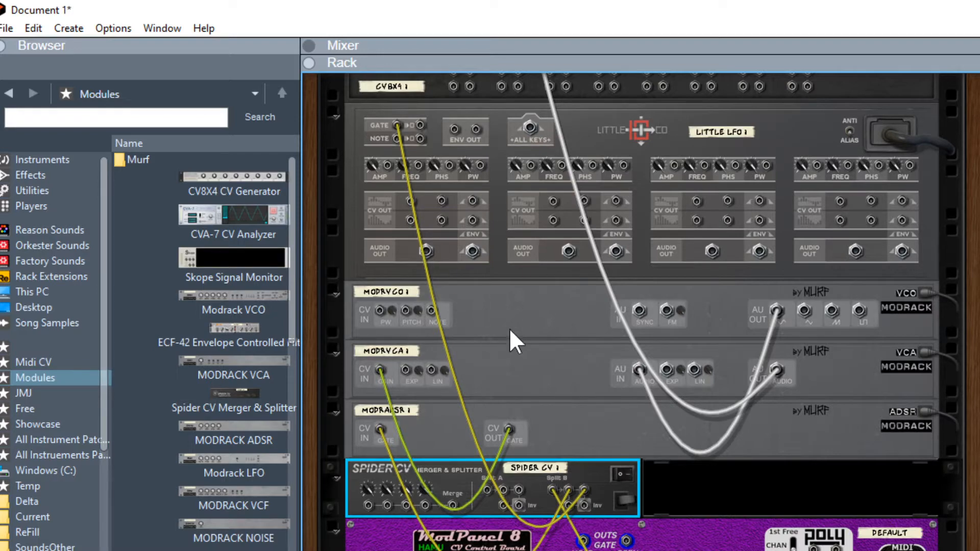
- Add an A/B Switch from the modules list between the Spider CV and the ModPanel8
scroll(546, 372, "down", 3)
scroll(623, 388, "down", 3)
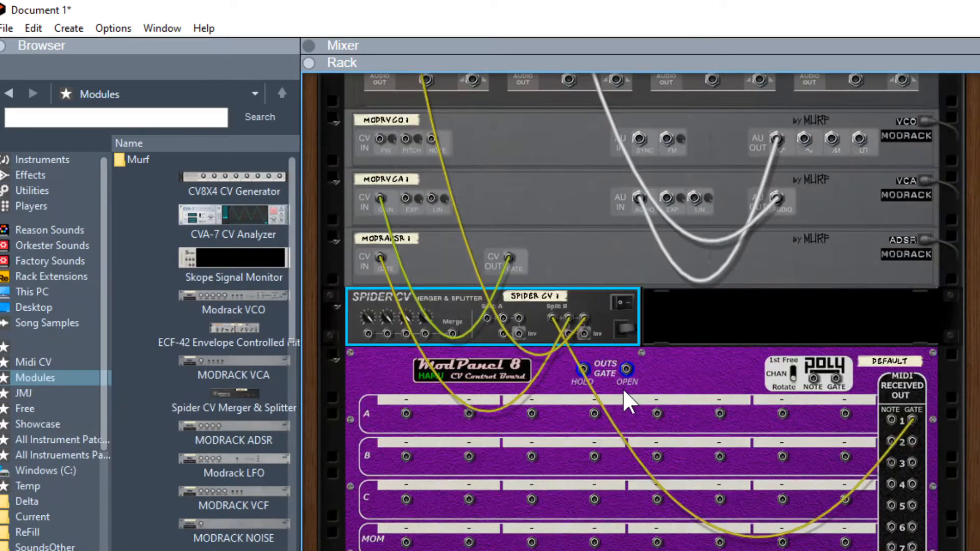
scroll(228, 341, "down", 6)
left_click(230, 345)
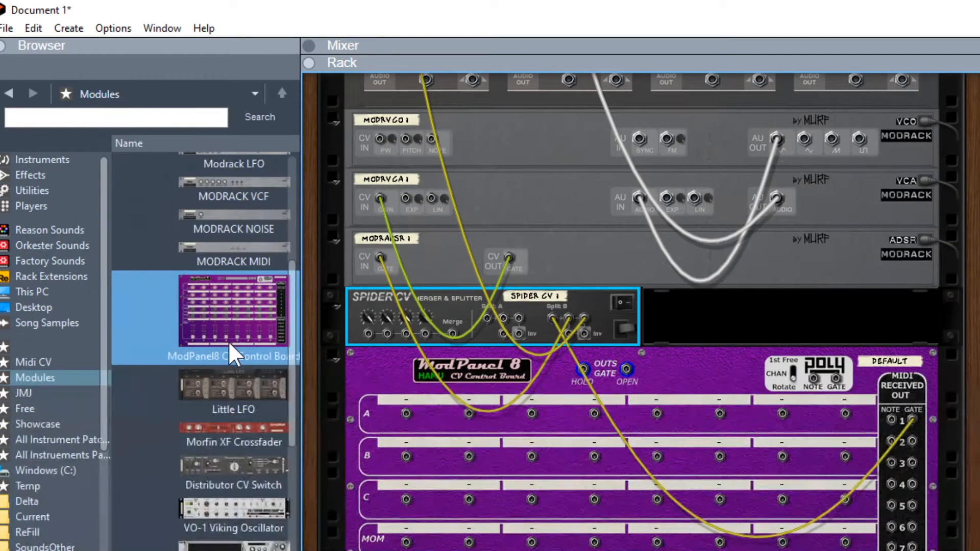
scroll(228, 341, "down", 15)
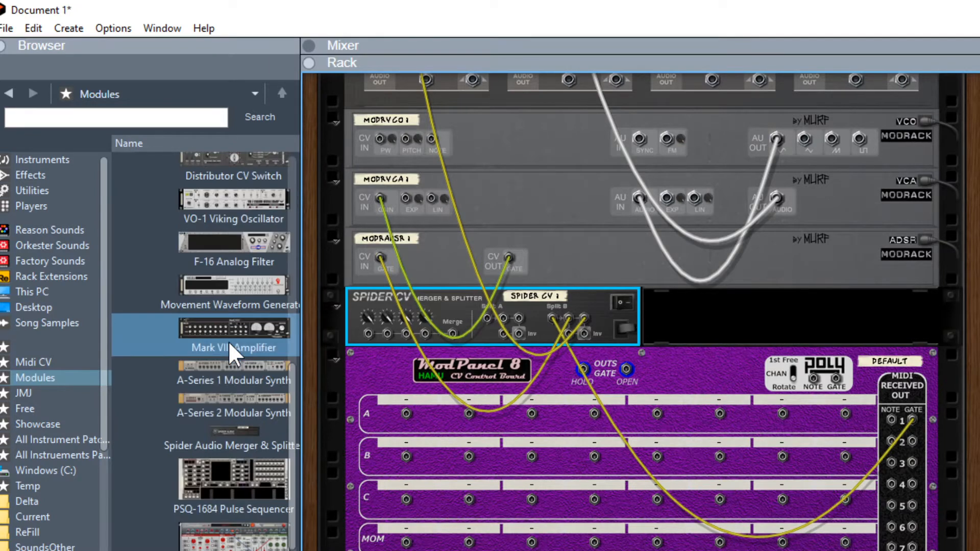
left_click_drag(207, 453, 599, 350)
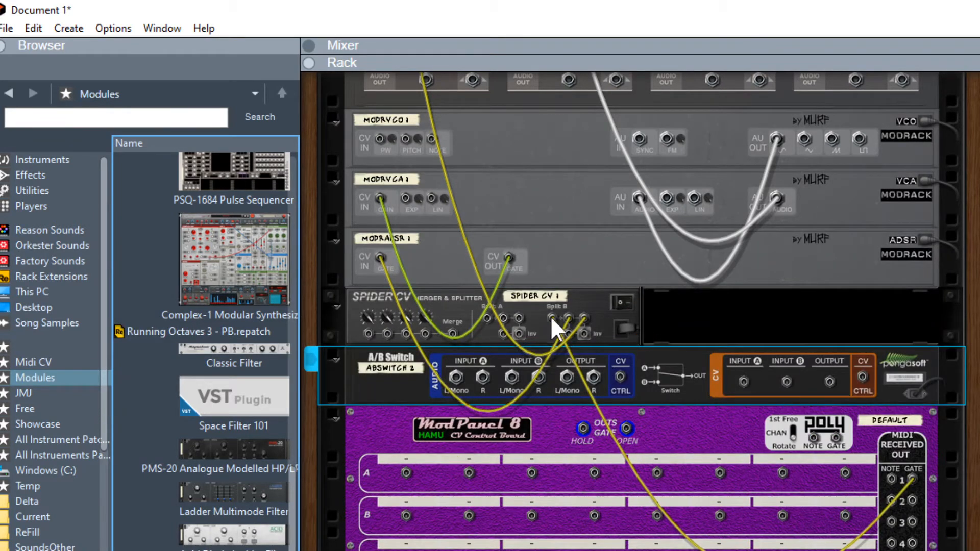
- Patch Split B to the A/B Switch's CV input A, its CV output to the VCA's linear CV input, and the inverted split to CV control
left_click_drag(568, 332, 743, 382)
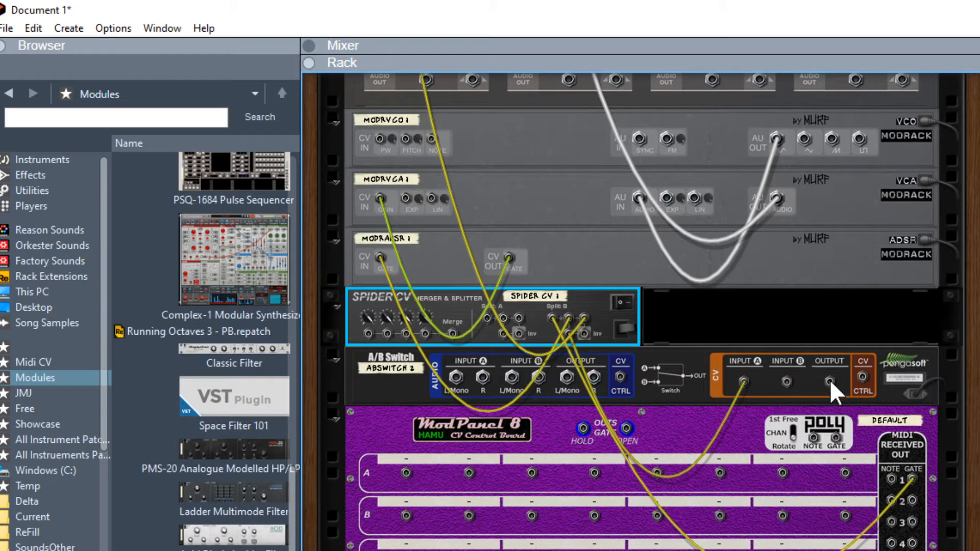
left_click_drag(829, 380, 431, 198)
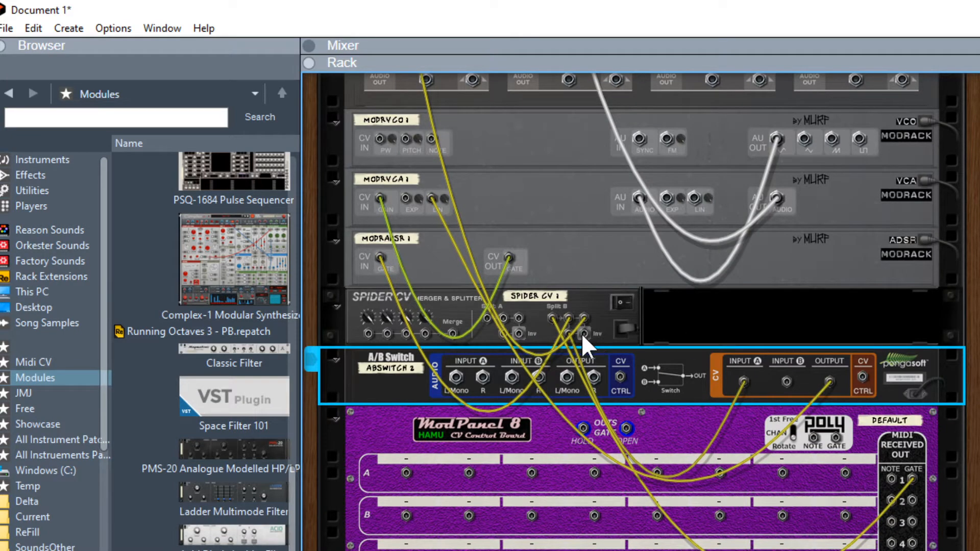
left_click_drag(583, 333, 861, 376)
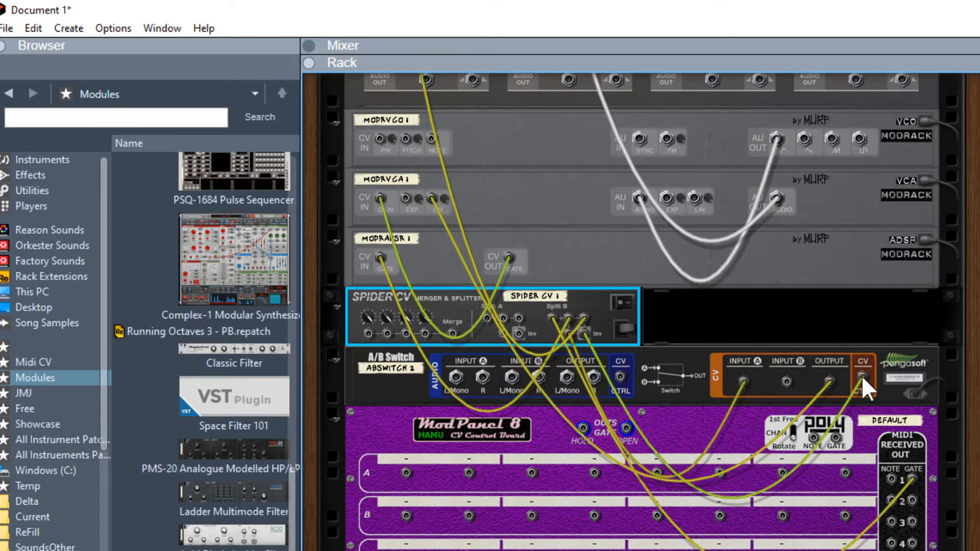
- Check the A/B Switch's front panel, and patch the Little LFO's first oscillator CV output to the Modrack VCO's pitch CV input
key("Tab")
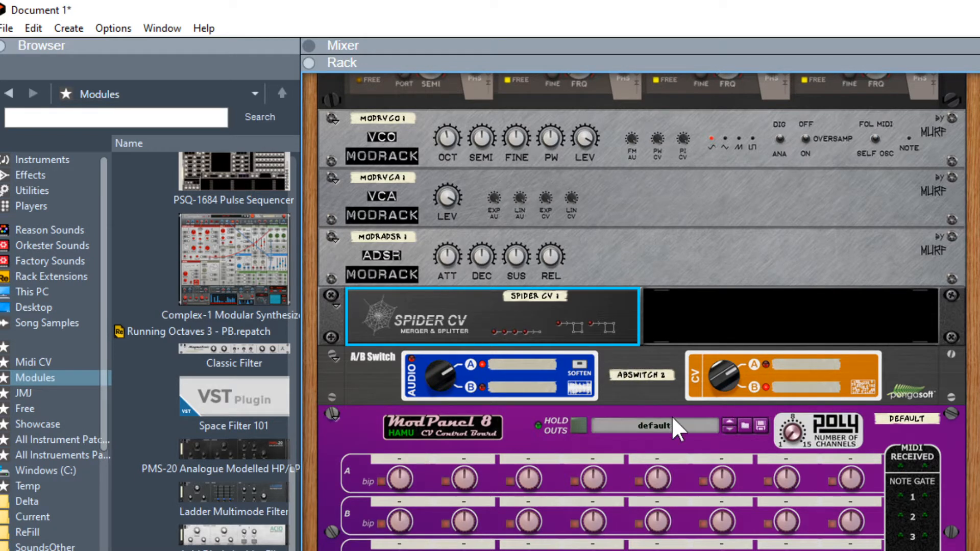
key("Tab")
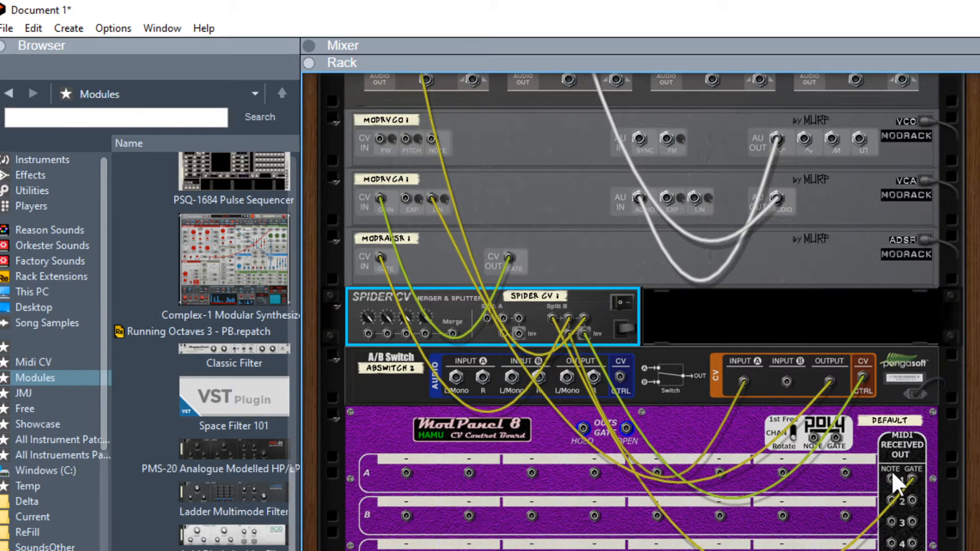
scroll(597, 465, "up", 3)
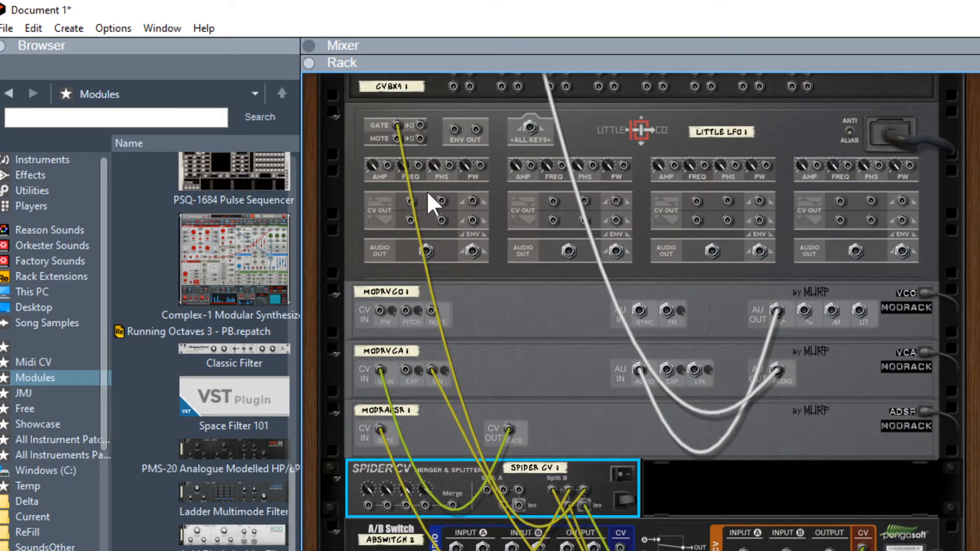
left_click_drag(410, 200, 406, 309)
- Show the programmer section on the back of the ModrVCO 1 mix channel
scroll(603, 385, "up", 3)
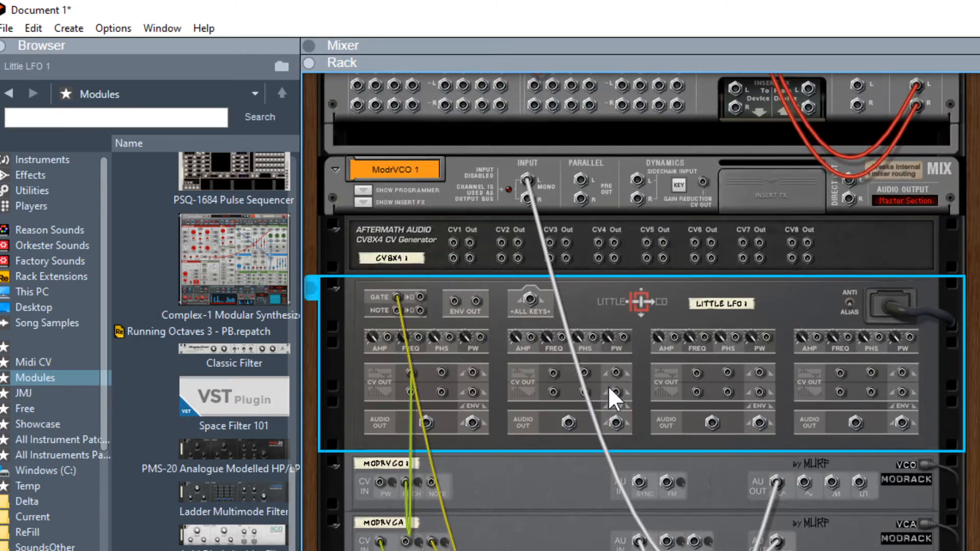
left_click(336, 169)
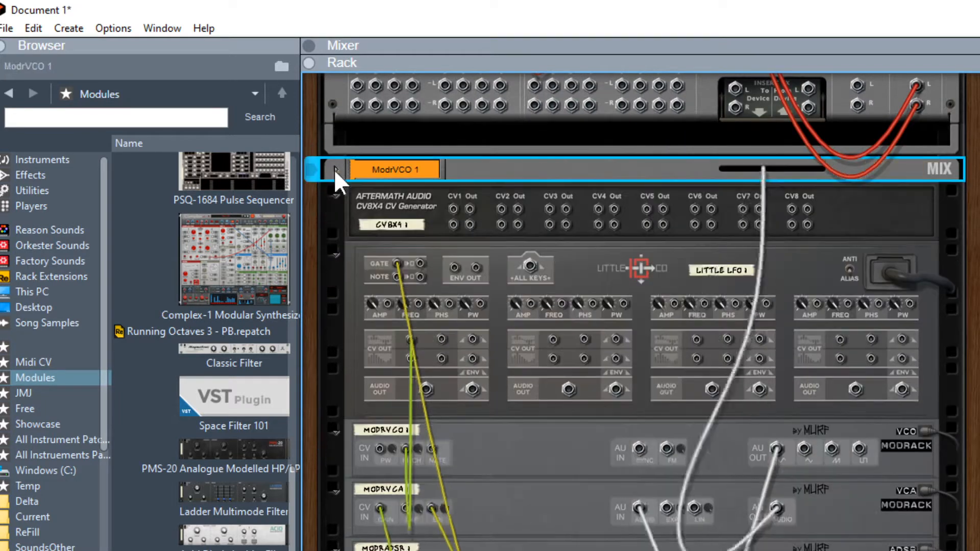
left_click(336, 169)
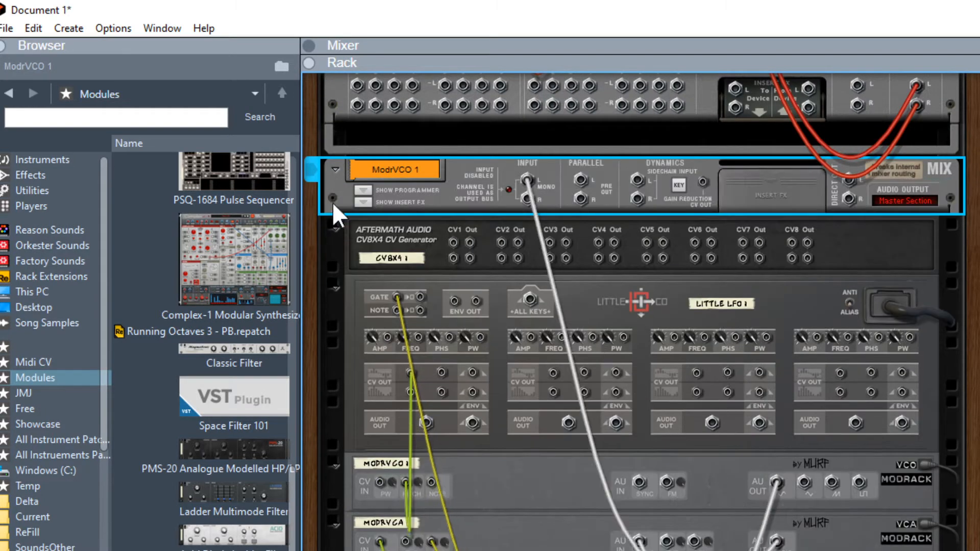
left_click(363, 189)
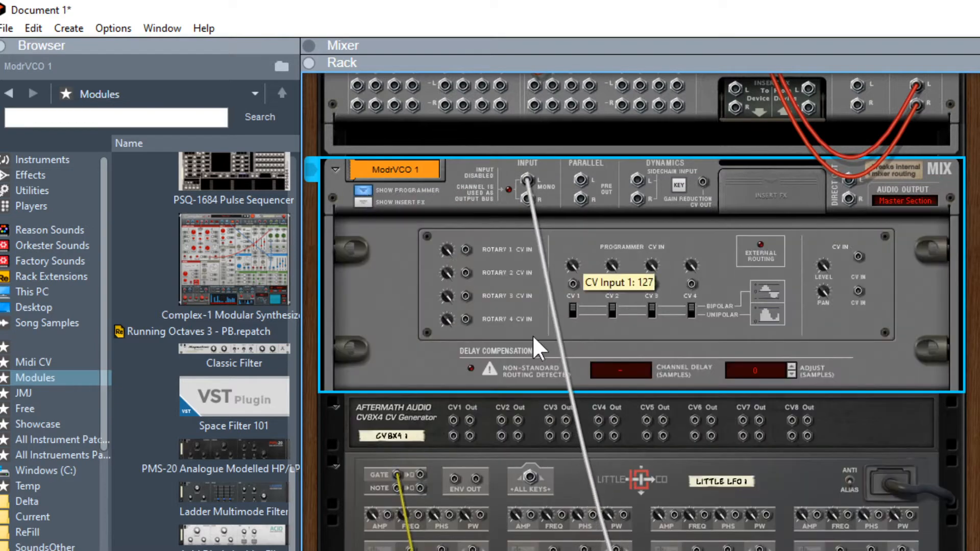
- Patch the Little LFO's first oscillator second CV output to the pan CV input of the ModrVCO 1 mix channel
scroll(443, 512, "down", 2)
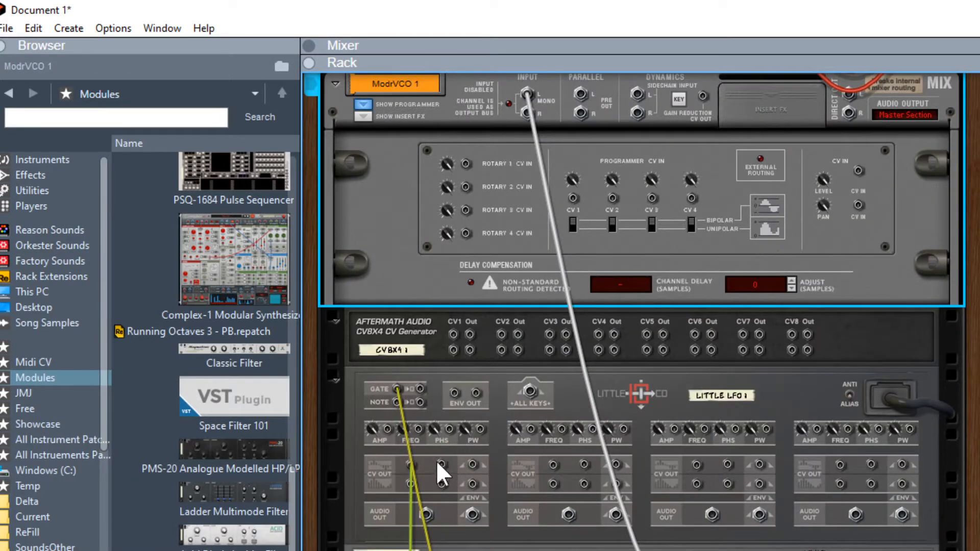
left_click_drag(440, 462, 857, 205)
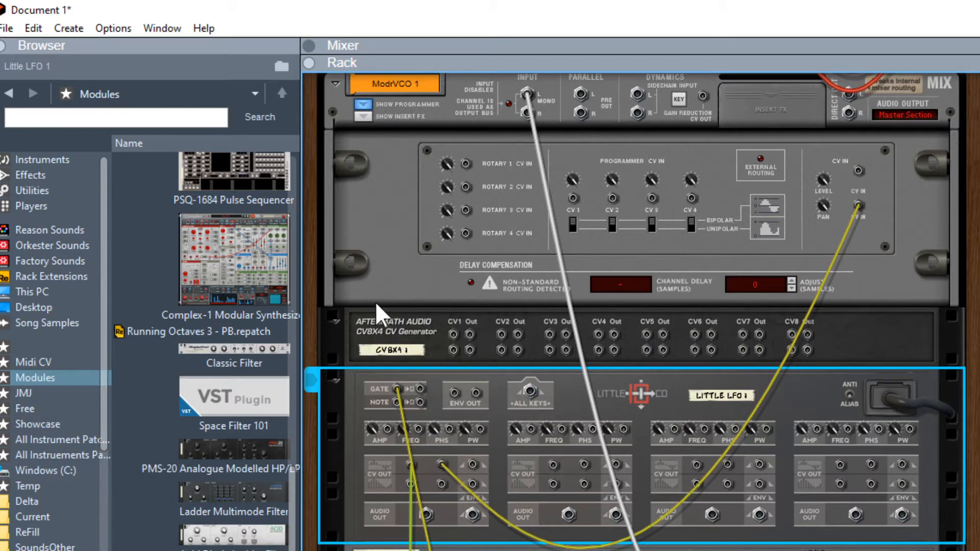
scroll(467, 352, "down", 2)
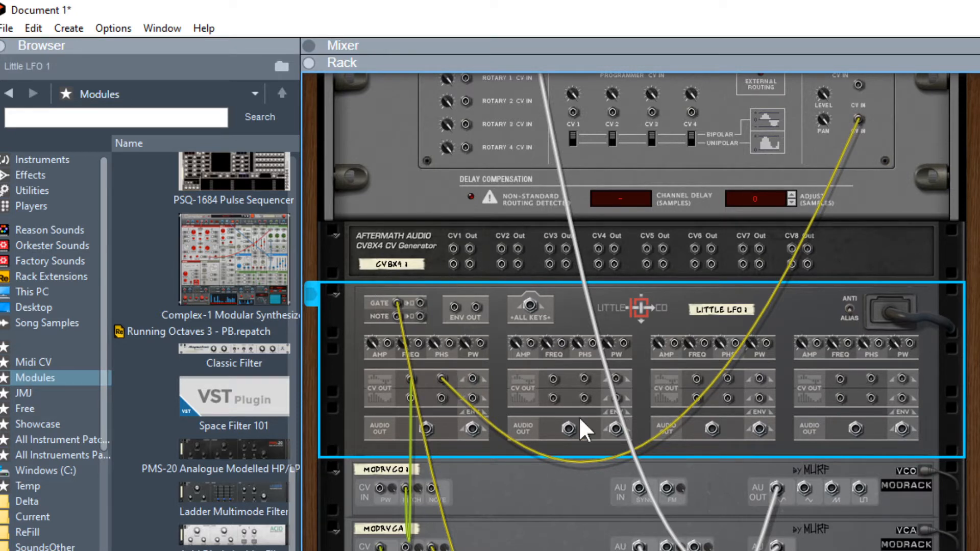
scroll(546, 428, "down", 2)
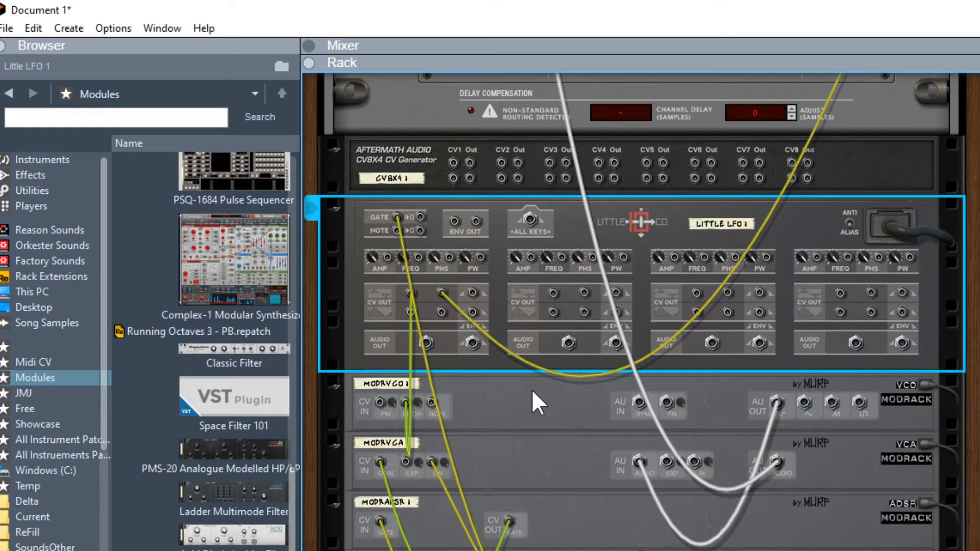
- Set the first Little LFO oscillator's waveform to a falling sawtooth and raise its amplitude
key("Tab")
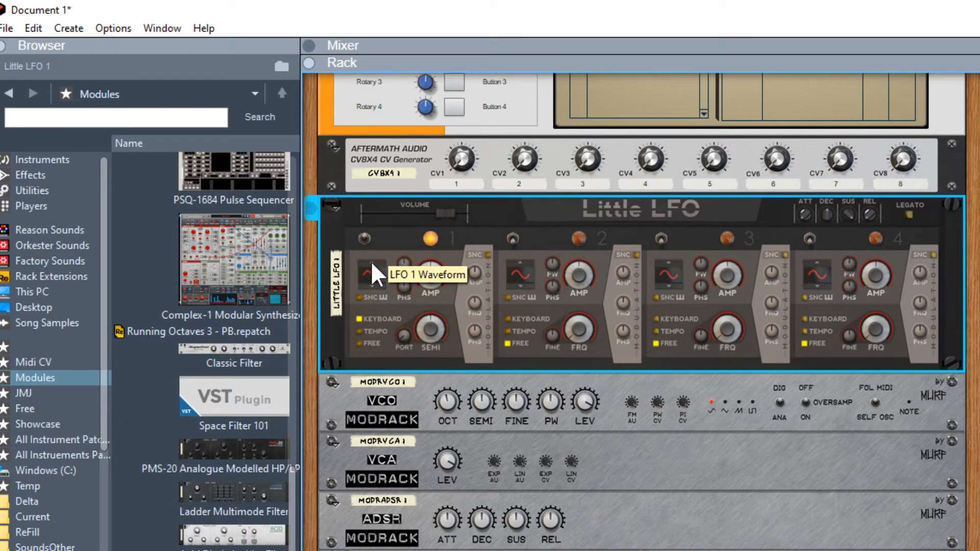
left_click_drag(371, 262, 375, 295)
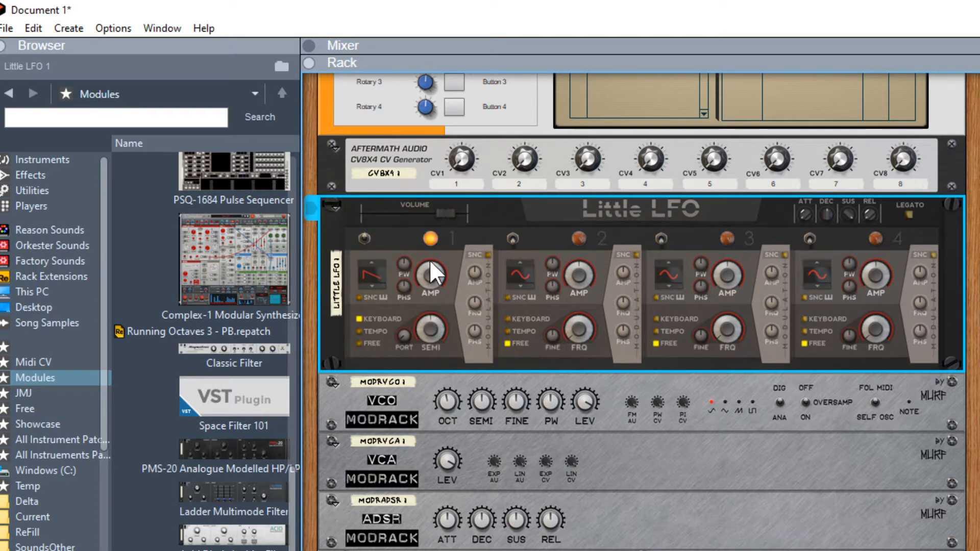
left_click_drag(429, 273, 419, 249)
- Switch the first LFO oscillator to Free mode with a low frequency and turn on its keyboard sync
left_click(364, 344)
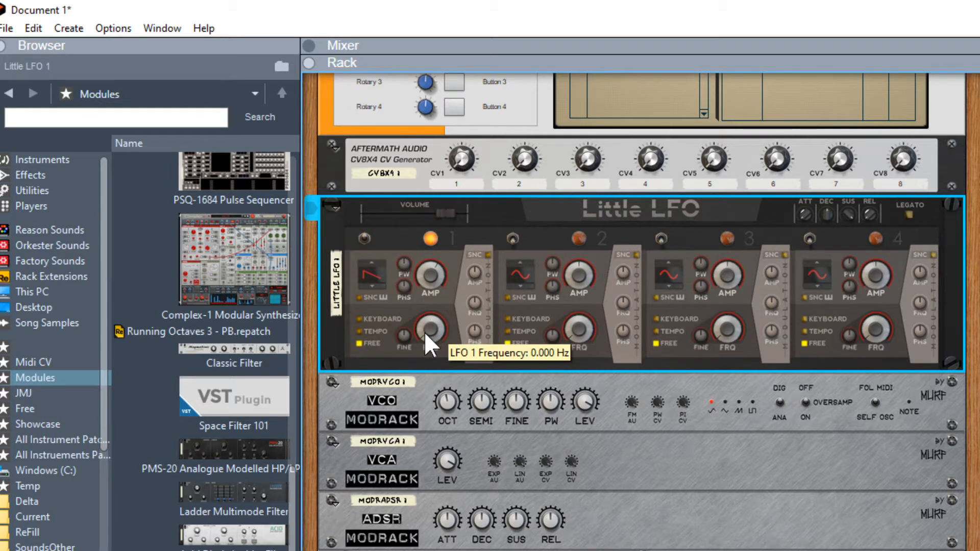
left_click_drag(425, 331, 424, 312)
left_click_drag(424, 316, 424, 342)
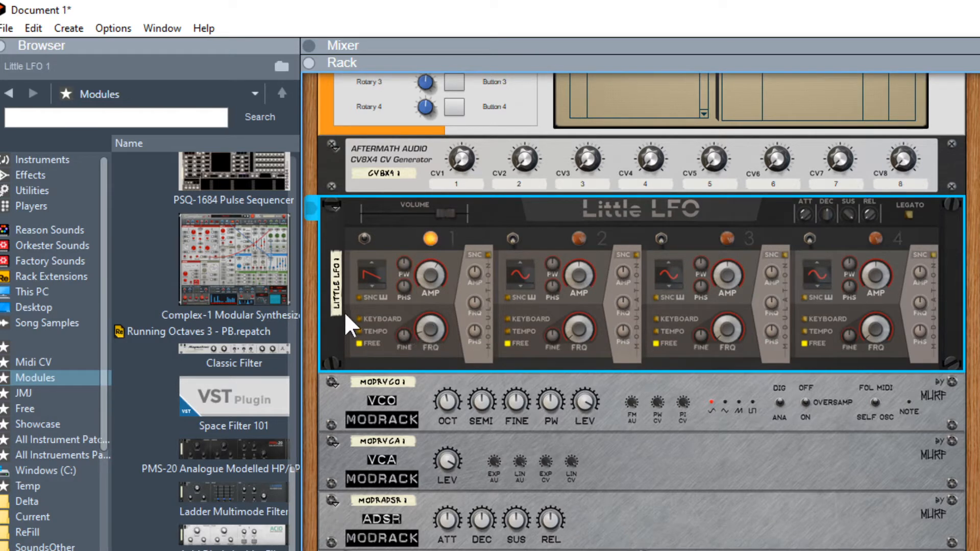
left_click(358, 297)
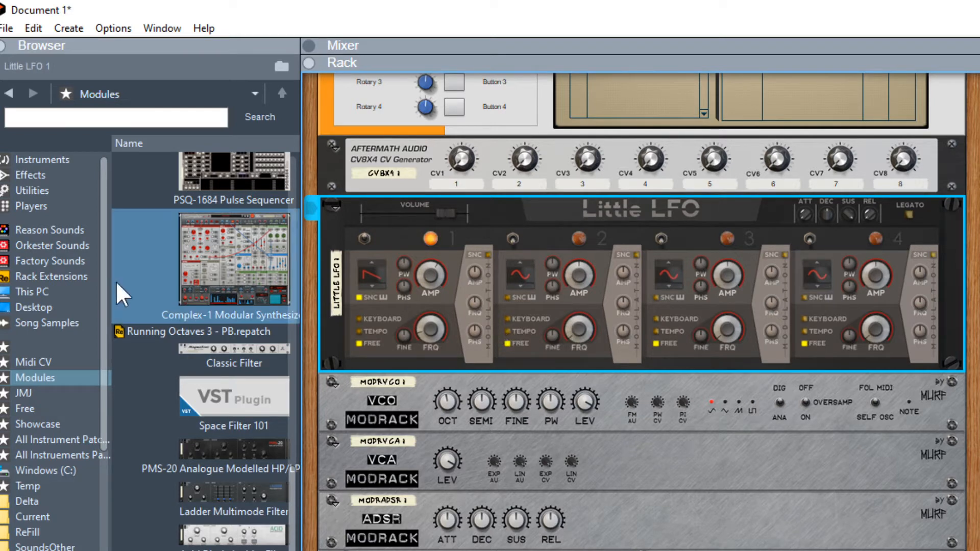
- Add a CVA-7 CV Analyzer between the Little LFO and the VCO and feed it the LFO's first CV output
scroll(245, 358, "up", 10)
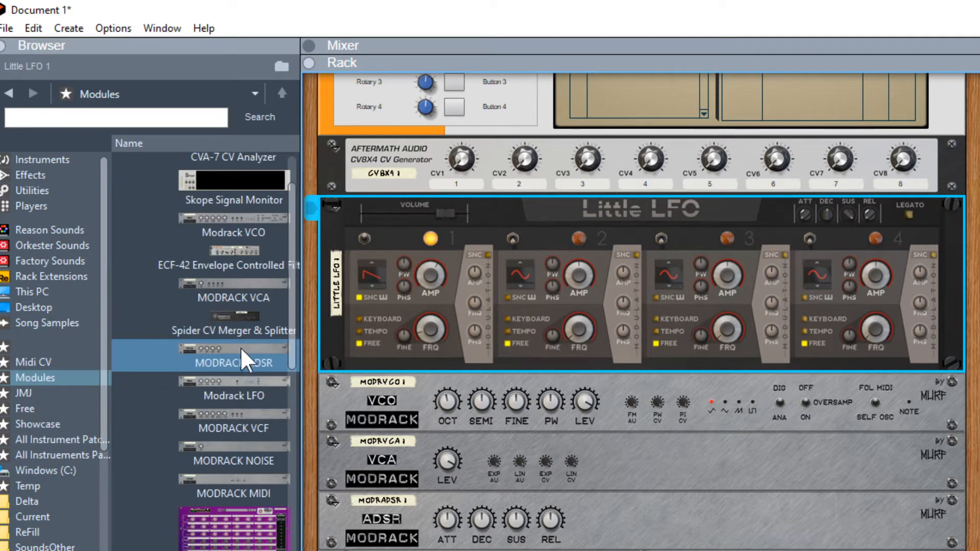
mouse_move(215, 208)
left_mouse_down()
mouse_move(543, 375)
mouse_move(562, 369)
left_mouse_up()
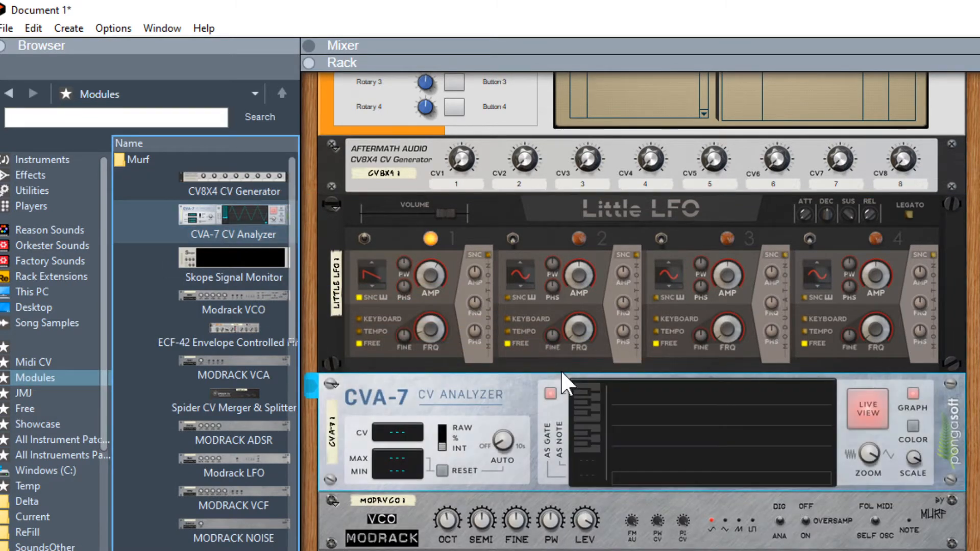
key("Tab")
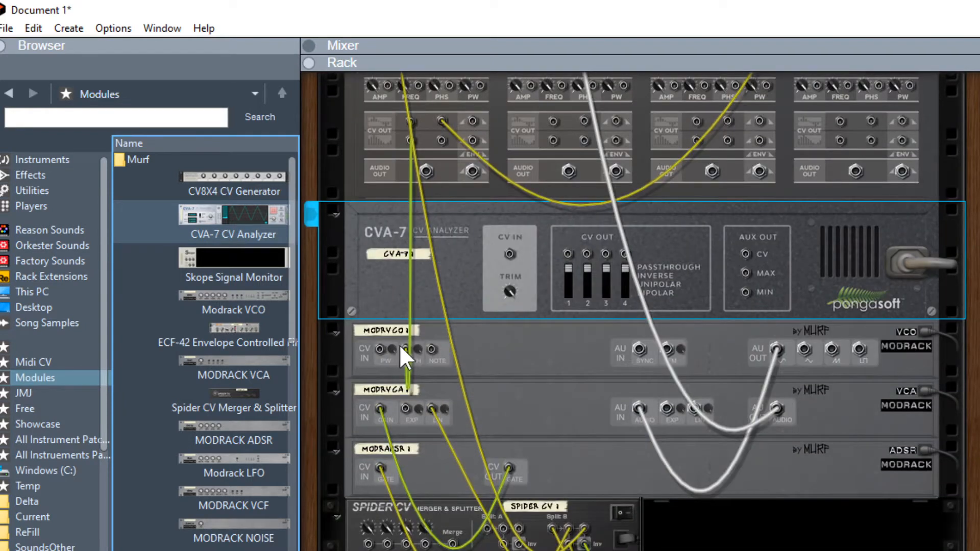
mouse_move(406, 349)
left_mouse_down()
mouse_move(527, 240)
mouse_move(373, 341)
mouse_move(405, 347)
left_mouse_up()
key("Tab")
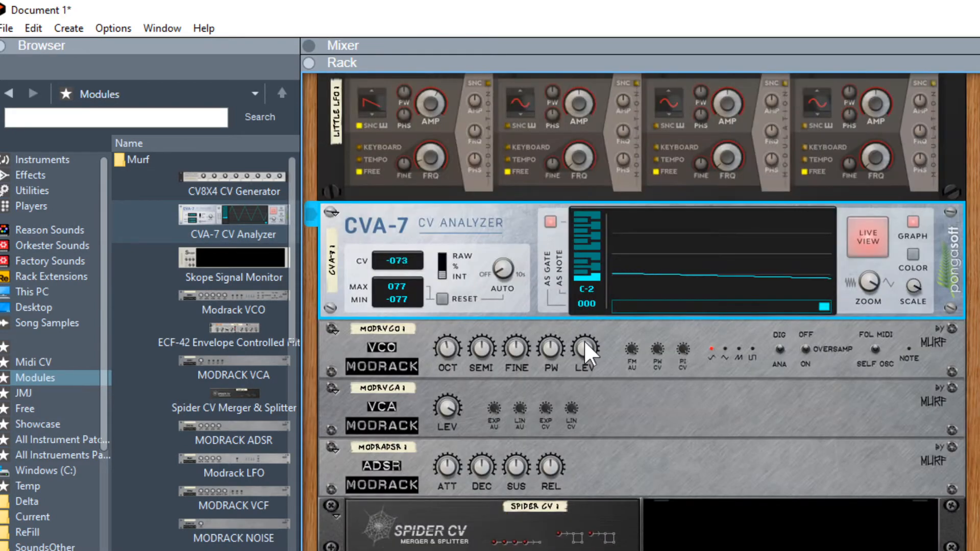
- Adjust the Modrack VCO's octave tuning and toggle its oversampling switch
scroll(584, 341, "up", 2)
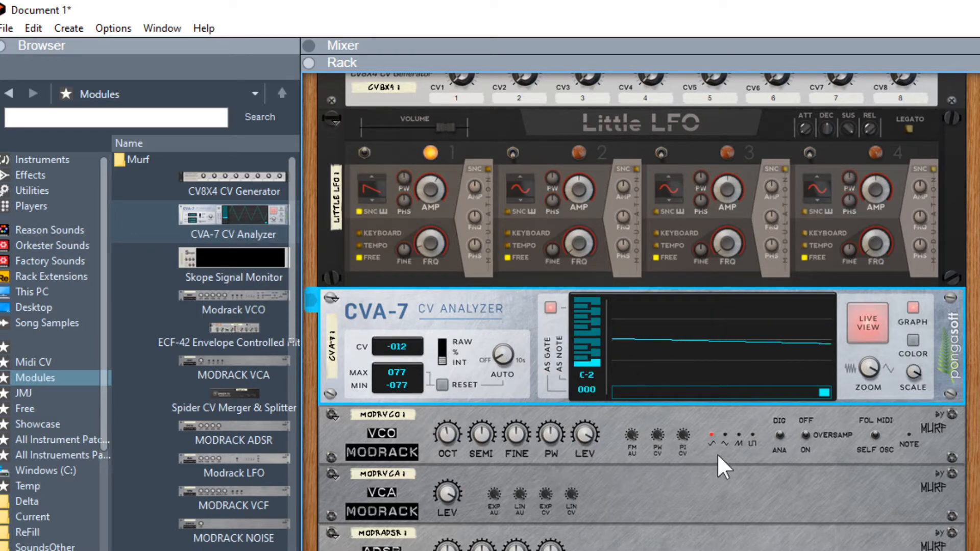
left_click(445, 439)
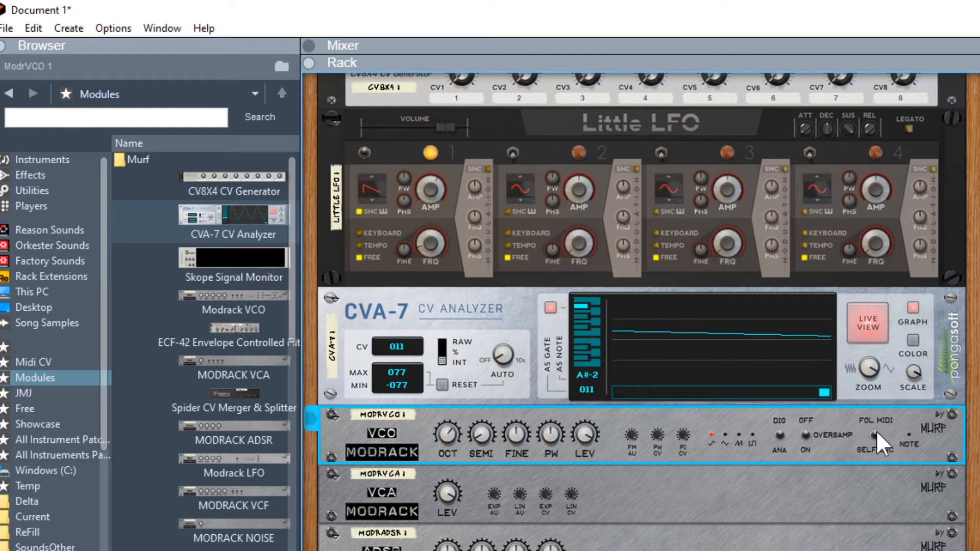
left_click(805, 435)
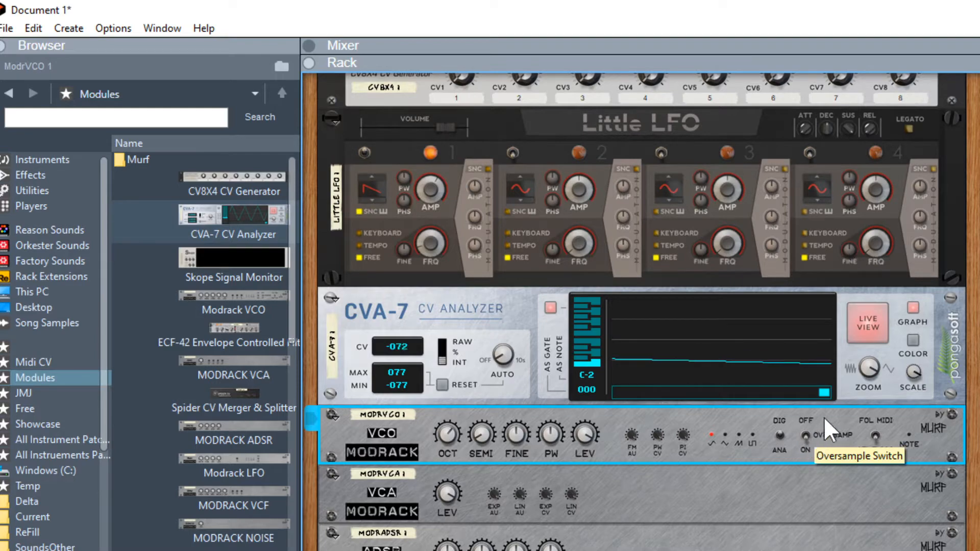
scroll(528, 391, "up", 5)
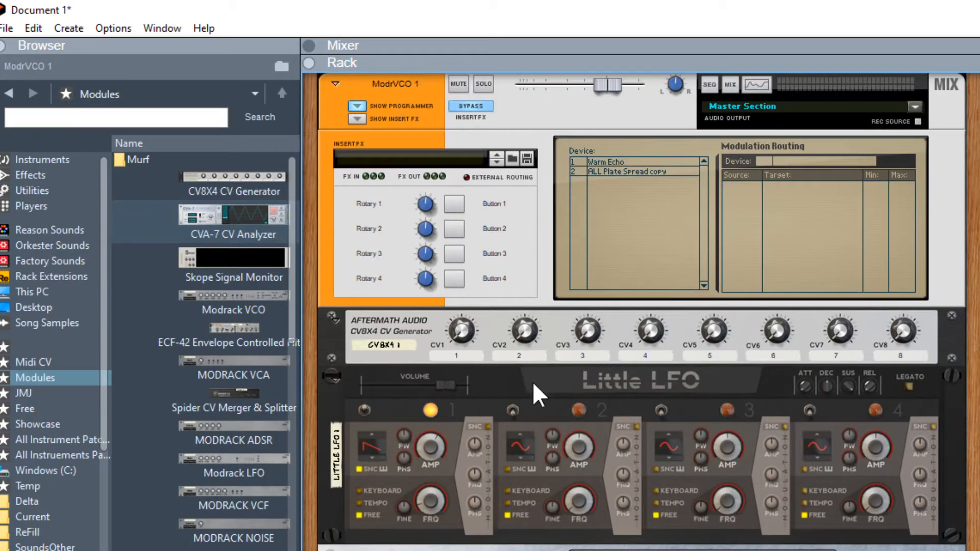
- Lower the Modrack VCA's level and shape the ADSR with shorter attack, decay and release and slightly more sustain
scroll(605, 368, "down", 7)
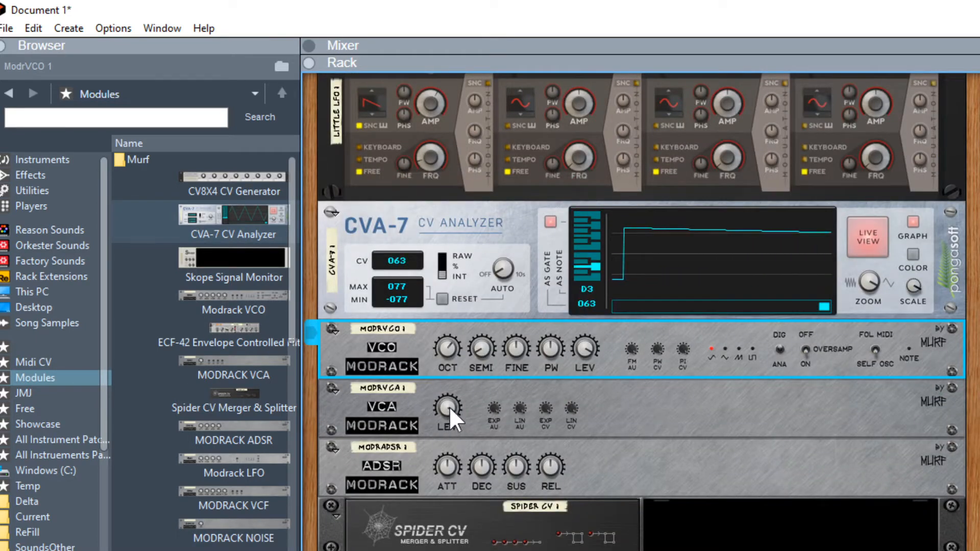
left_click_drag(449, 406, 463, 486)
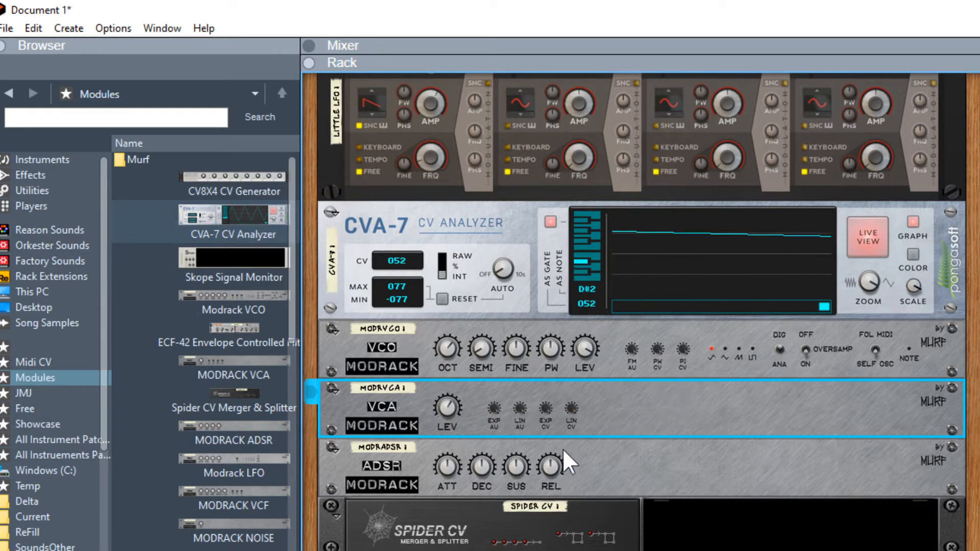
left_click_drag(444, 465, 445, 497)
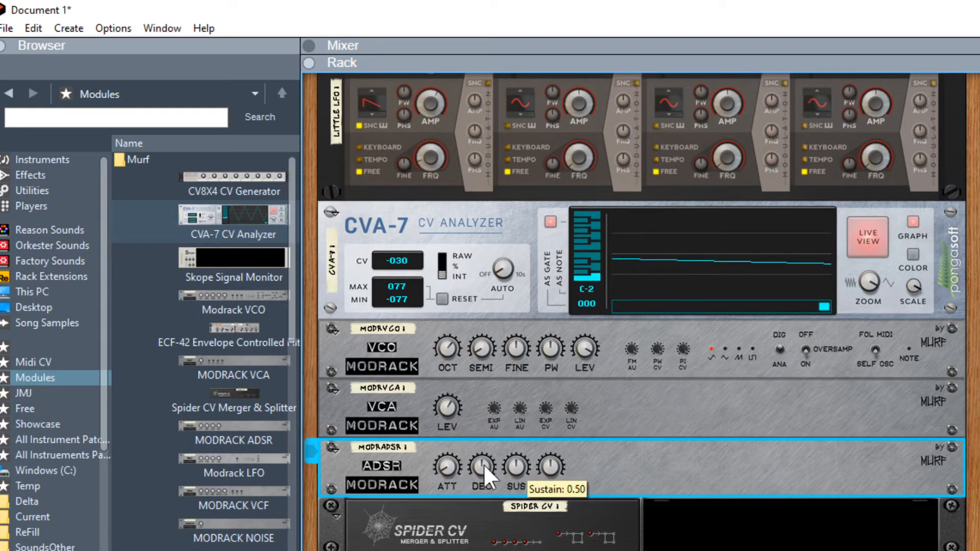
left_click_drag(483, 466, 482, 496)
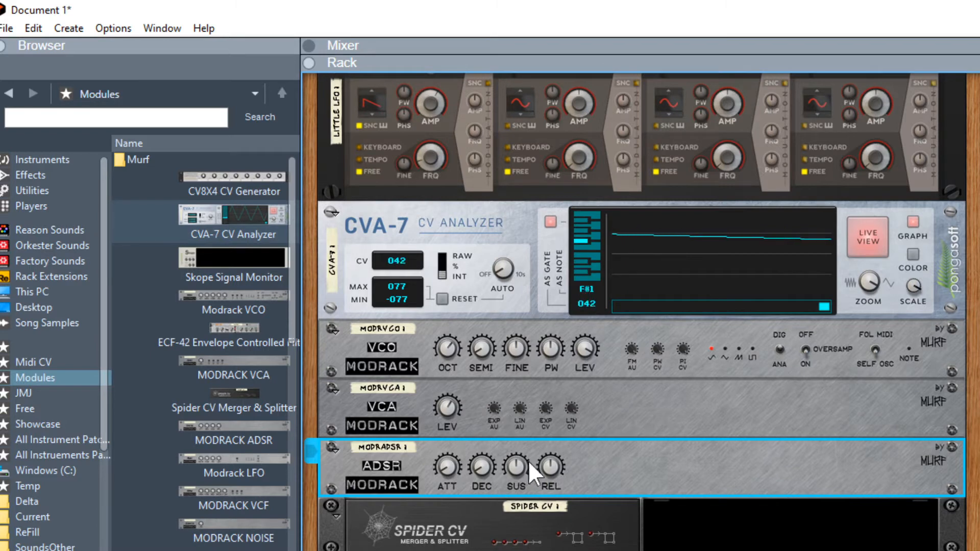
left_click_drag(551, 464, 550, 501)
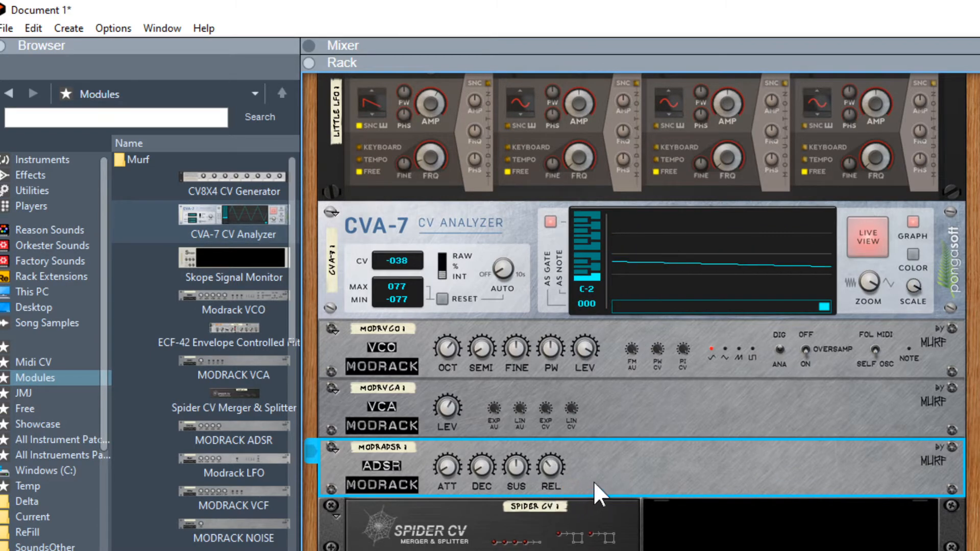
left_click_drag(518, 464, 520, 454)
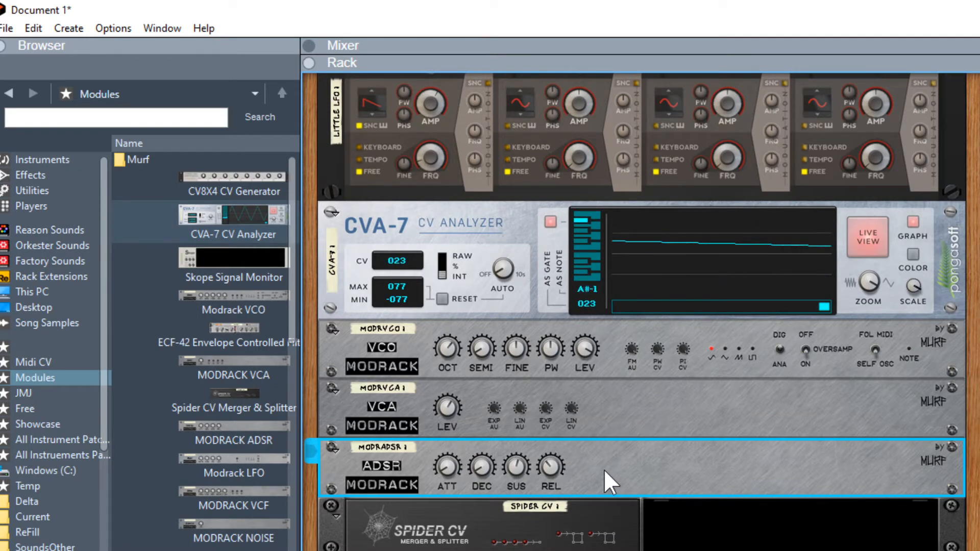
- Select the ModPanel 8 below the A/B Switch in the rack
scroll(605, 469, "up", 3)
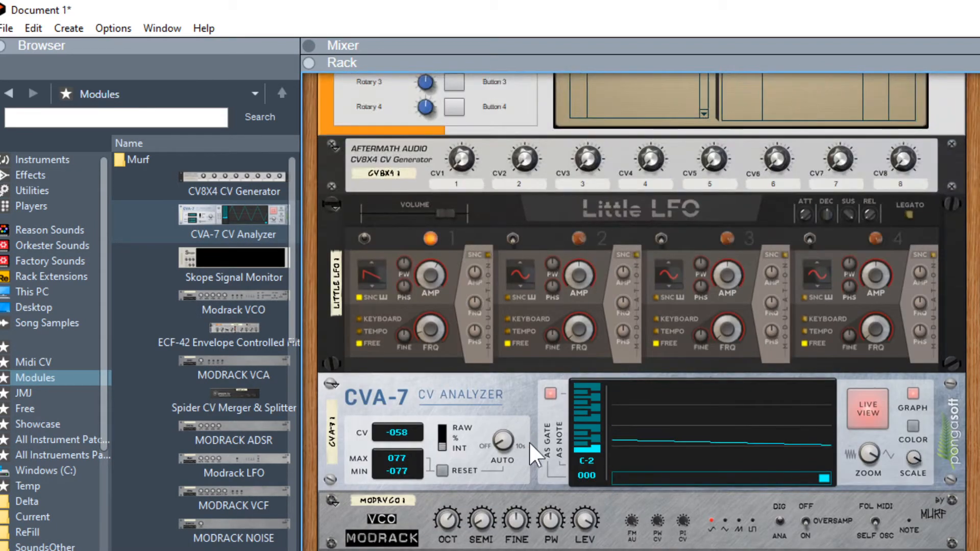
scroll(531, 448, "down", 3)
scroll(532, 448, "down", 1)
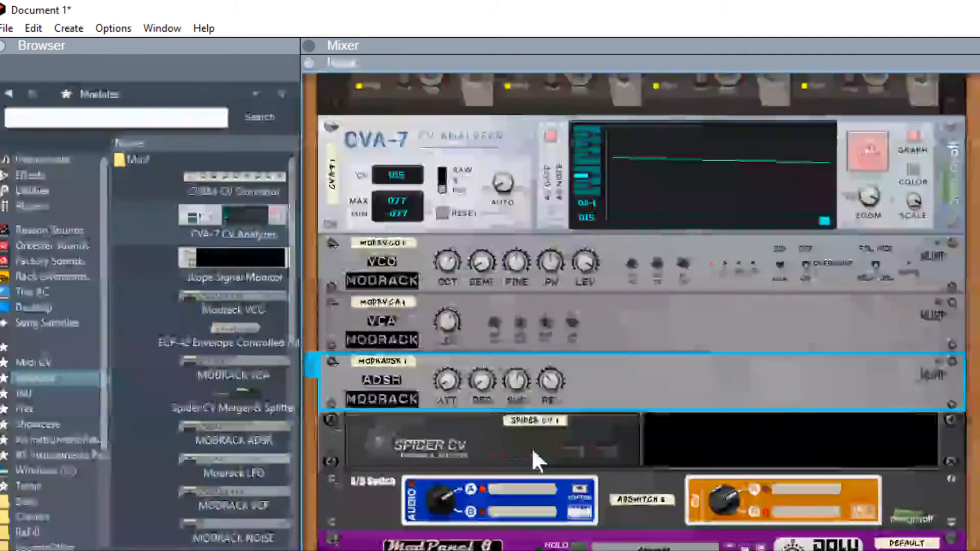
scroll(531, 448, "down", 2)
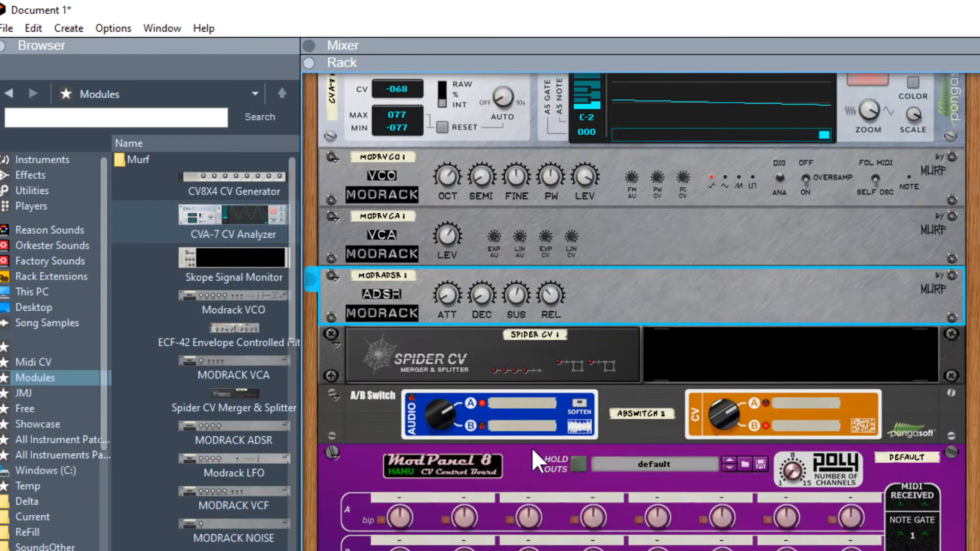
left_click(356, 466)
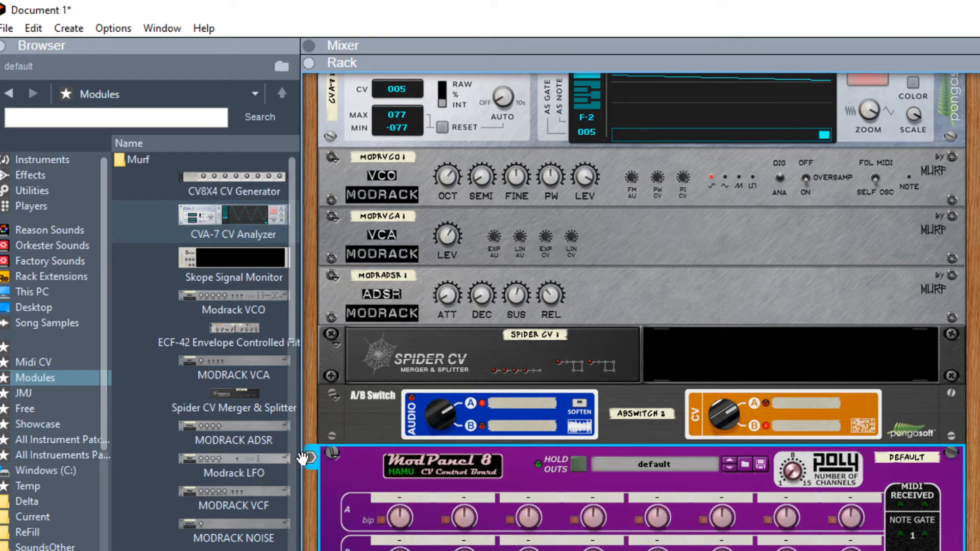
- Lower the first Little LFO oscillator's frequency to about 0.152 Hz
scroll(565, 491, "up", 4)
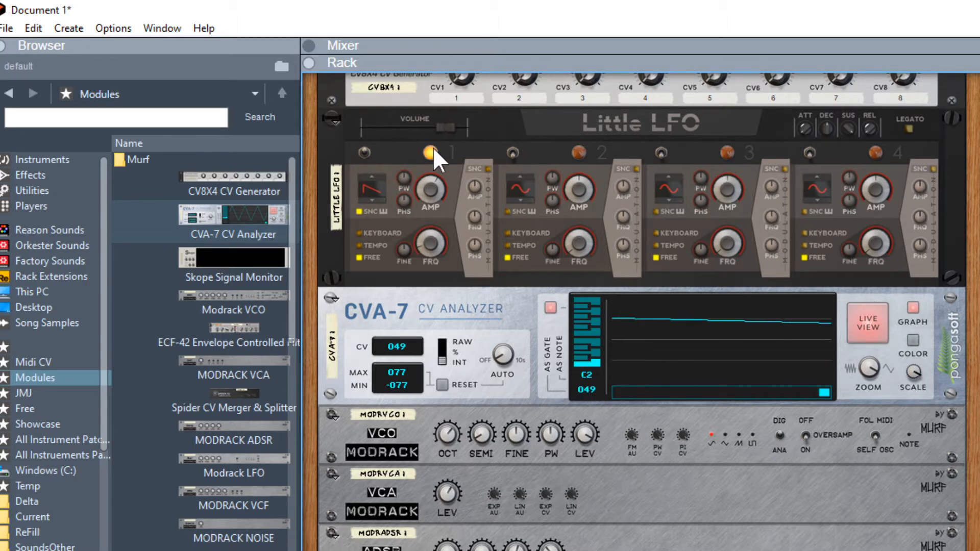
left_click(430, 241)
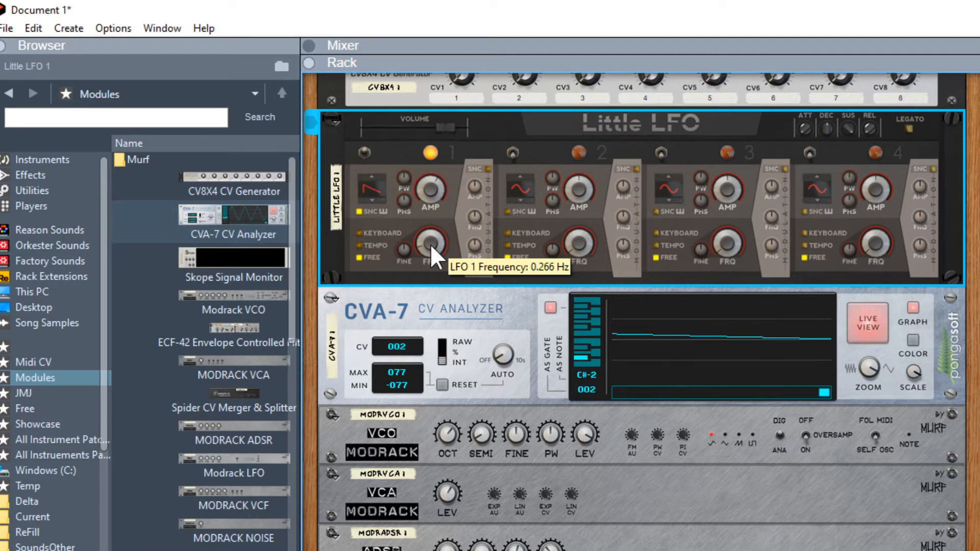
left_click_drag(430, 244, 428, 246)
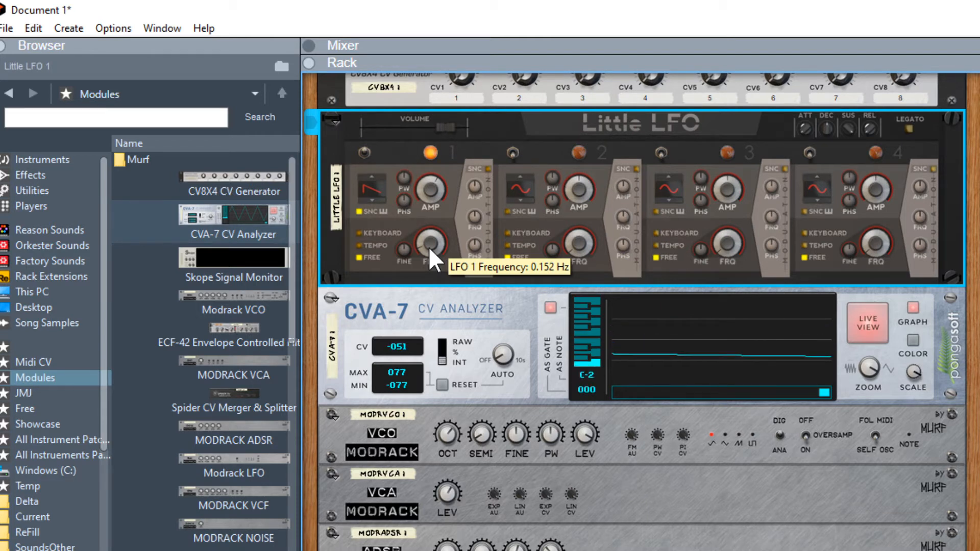
left_click_drag(428, 246, 428, 246)
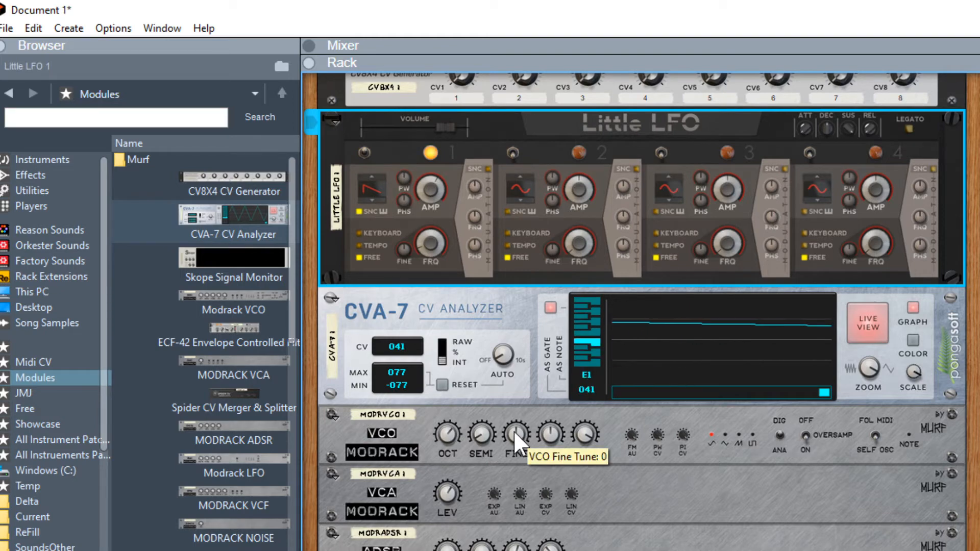
- Check the CV cabling on the back of the Little LFO and mix channel, and the second oscillator's amplitude and frequency controls
scroll(733, 380, "up", 5)
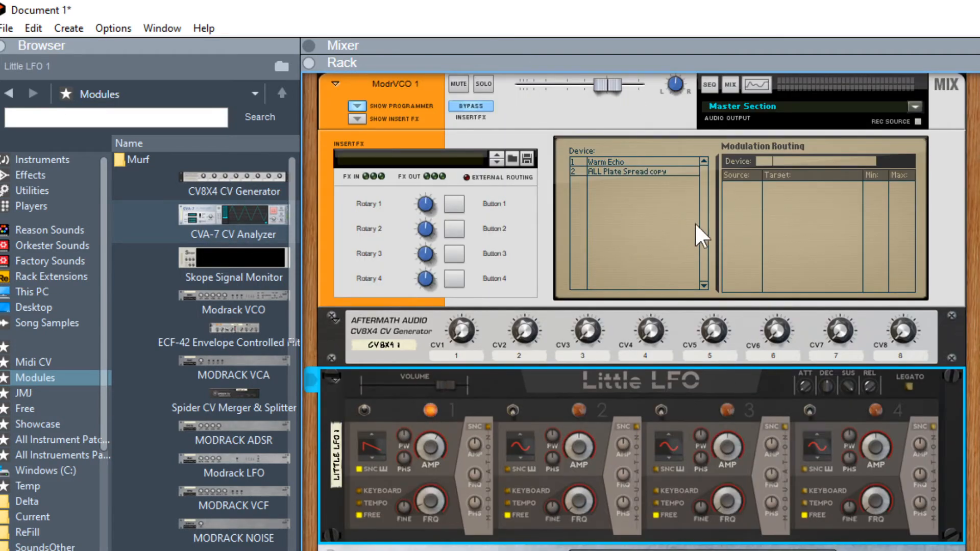
key("Tab")
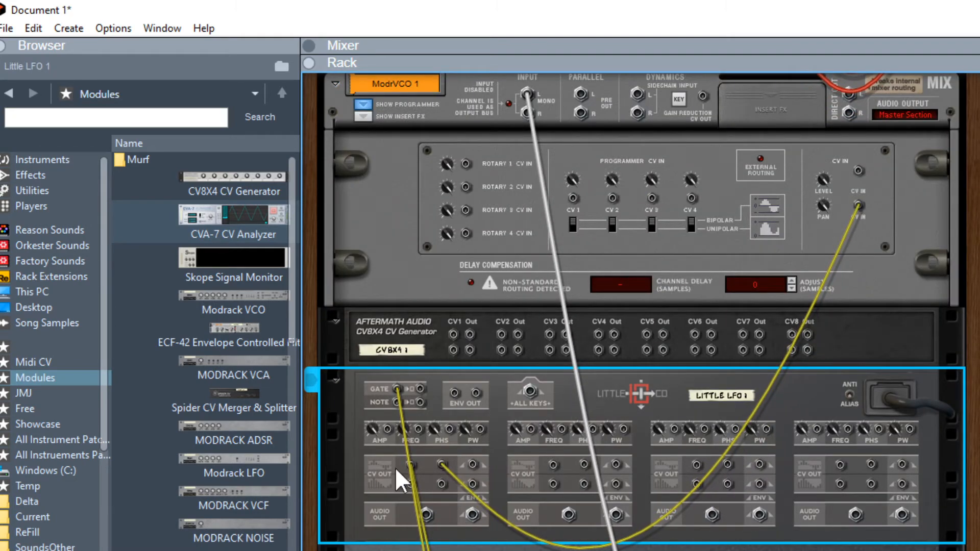
key("Tab")
scroll(449, 454, "down", 2)
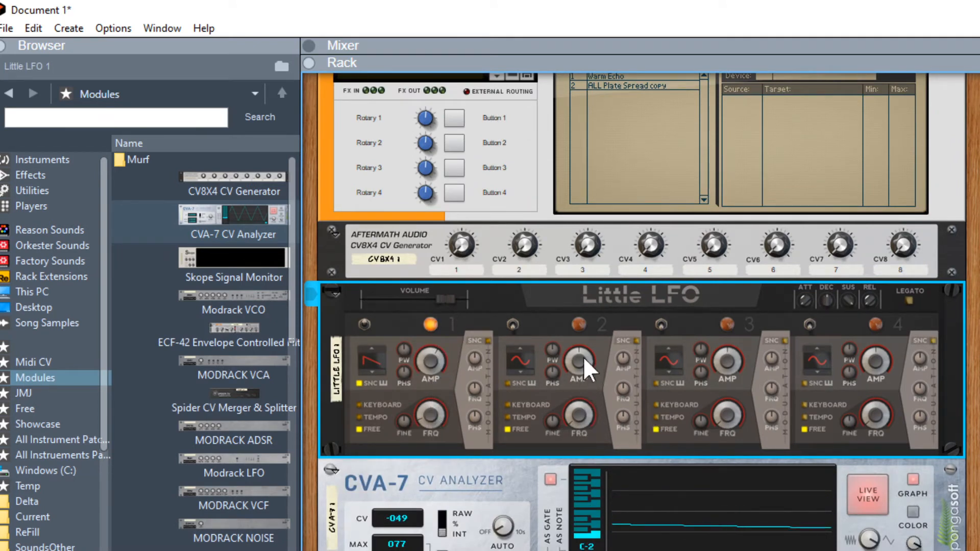
left_click_drag(577, 357, 578, 430)
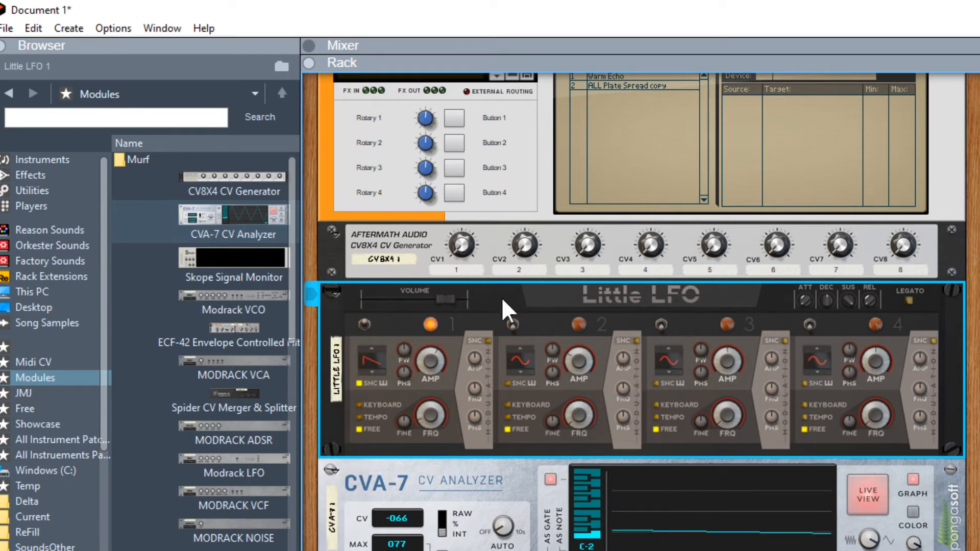
- Raise the second Little LFO oscillator's amplitude and sweep its frequency up and back down
mouse_move(578, 356)
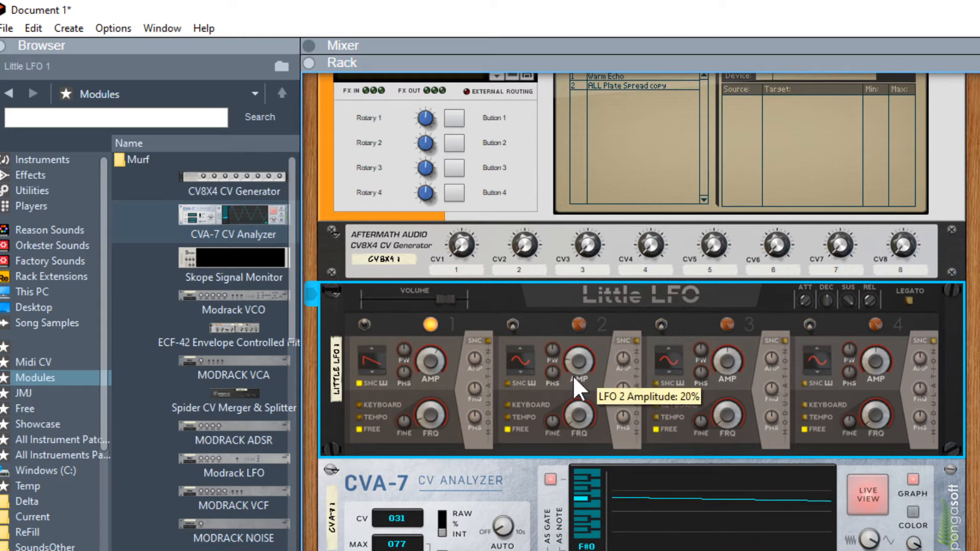
left_click_drag(573, 375, 573, 373)
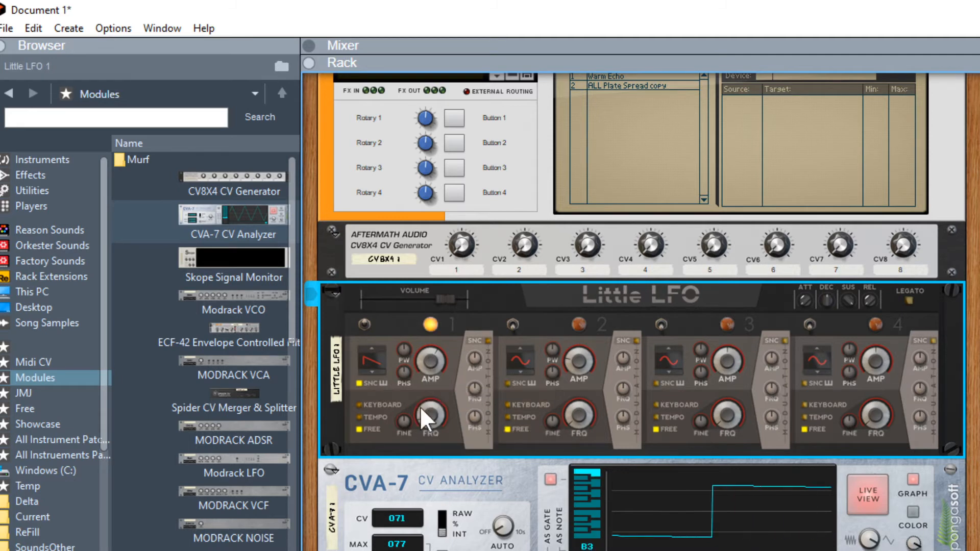
mouse_move(587, 355)
left_click_drag(577, 363, 570, 315)
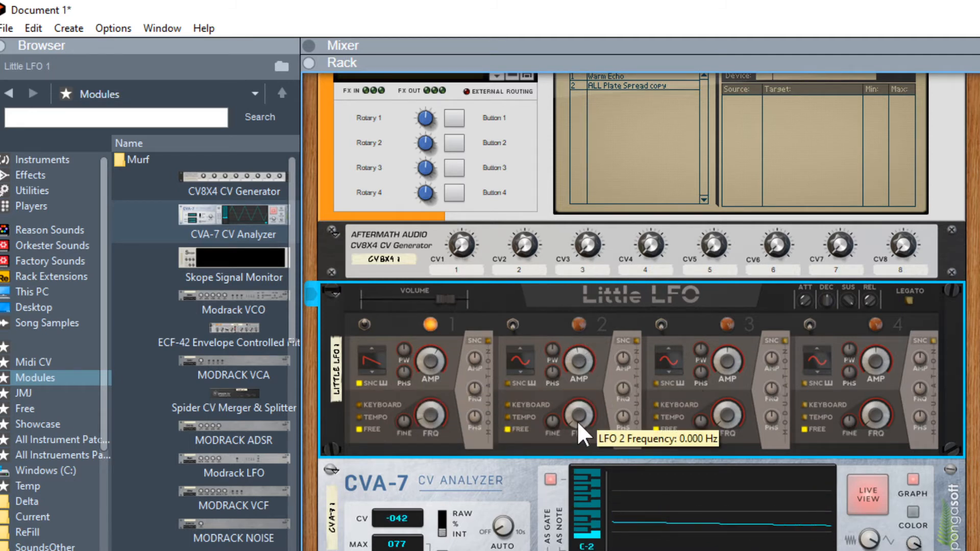
left_click_drag(574, 403, 568, 255)
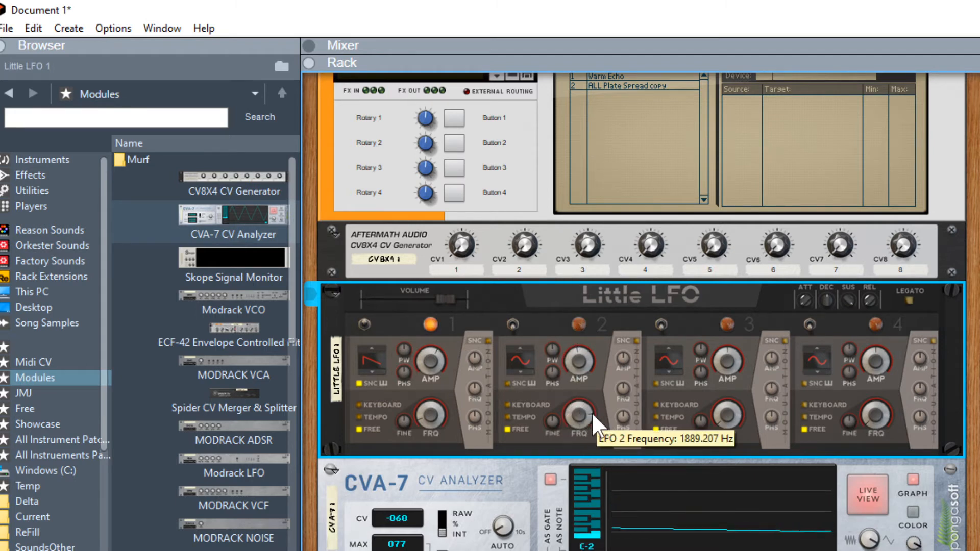
left_click_drag(580, 412, 562, 461)
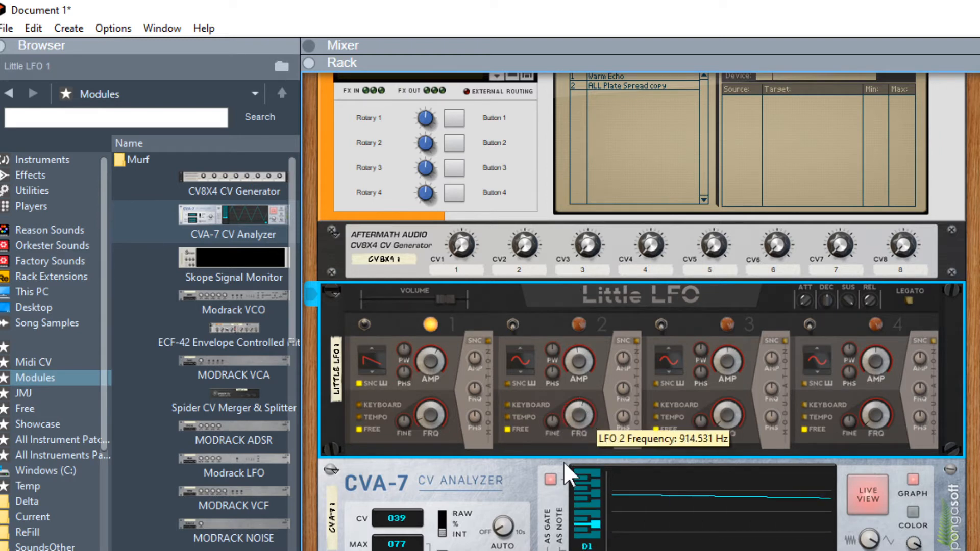
left_click_drag(582, 549, 583, 510)
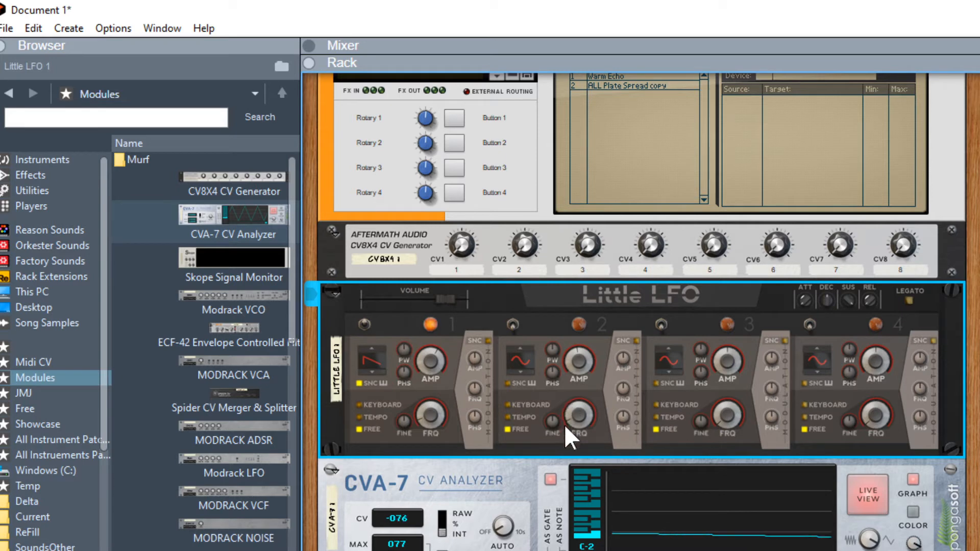
left_click_drag(574, 419, 576, 455)
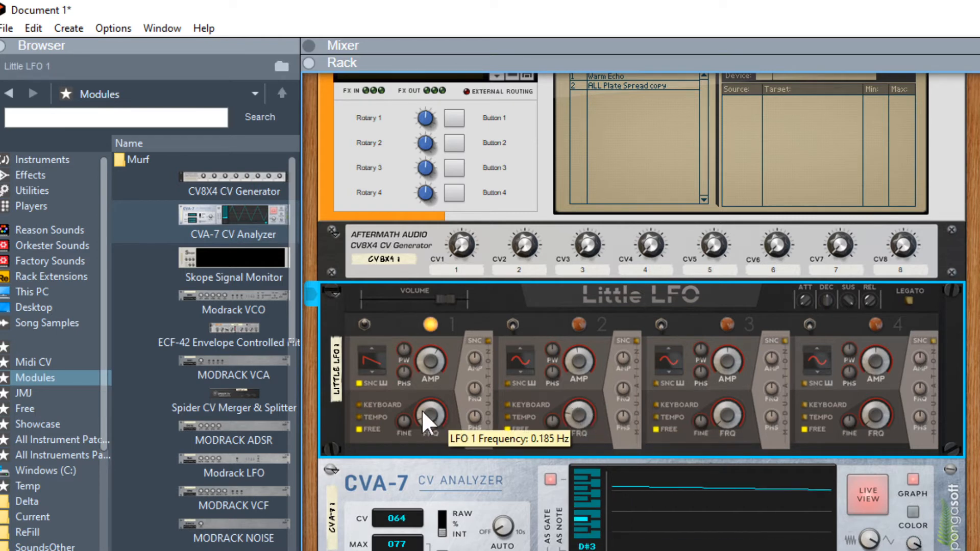
- Patch two CV1 outputs of the CV8X4 into the Little LFO's first-oscillator amplitude and frequency CV inputs
left_click(461, 248)
key("Tab")
left_click_drag(451, 250, 389, 346)
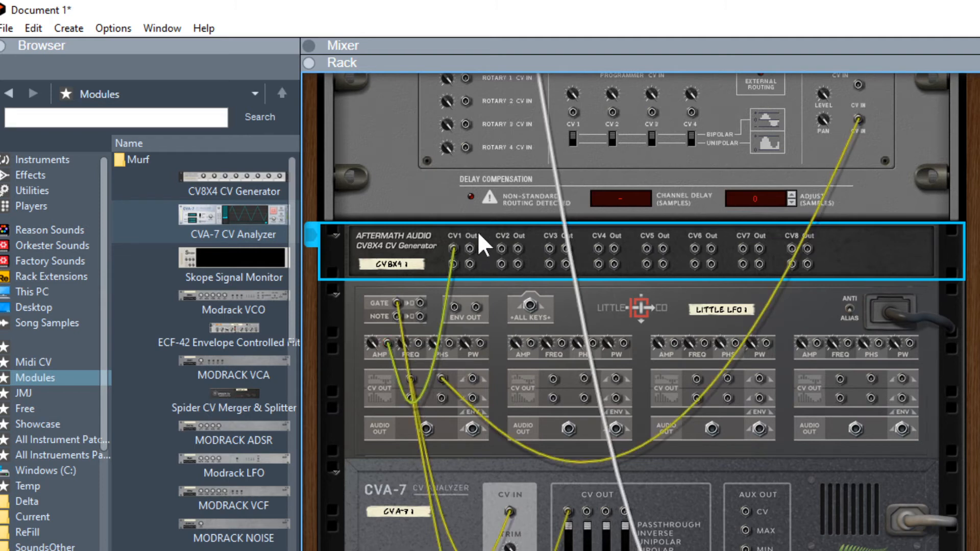
left_click_drag(470, 249, 418, 345)
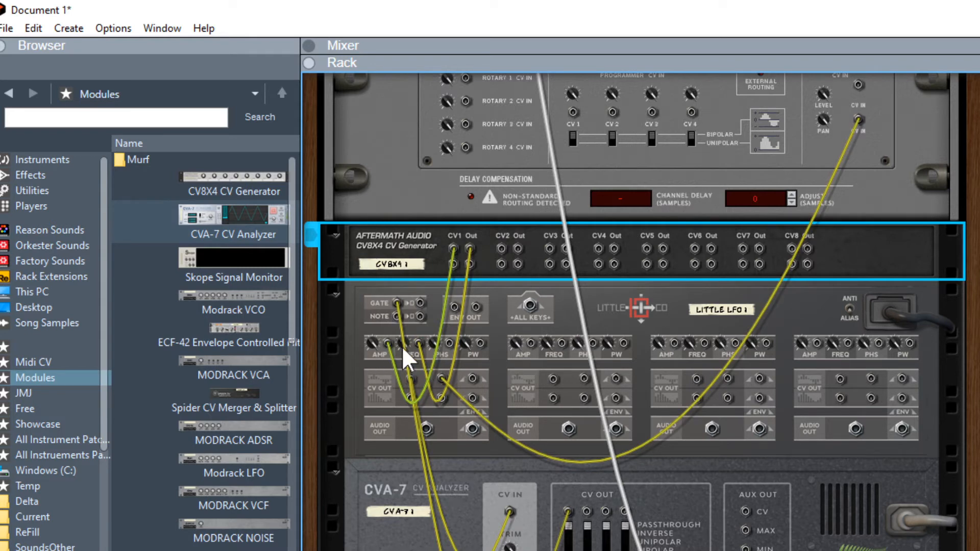
- Turn down the trims on the Little LFO's first-oscillator frequency and amplitude CV inputs, and return to the rack front
mouse_move(403, 346)
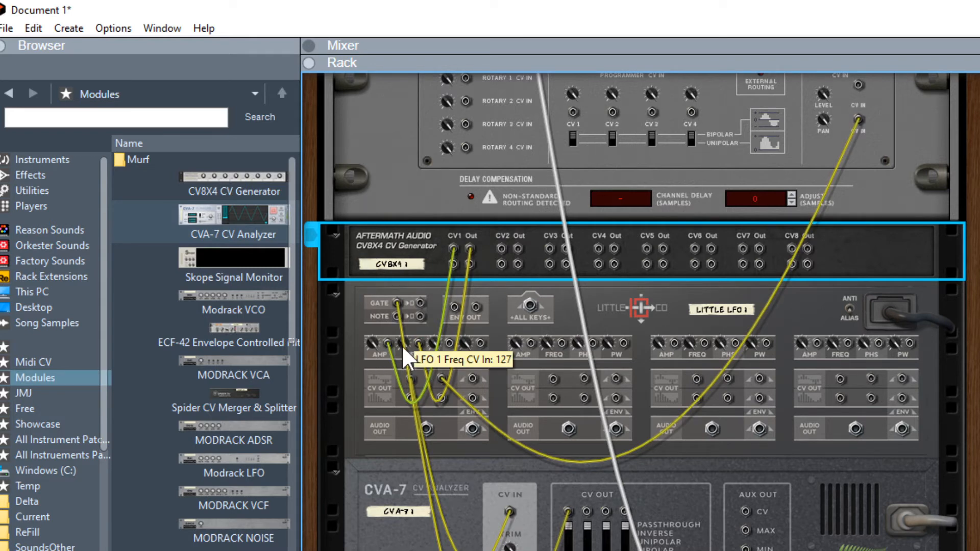
left_click_drag(402, 345, 403, 342)
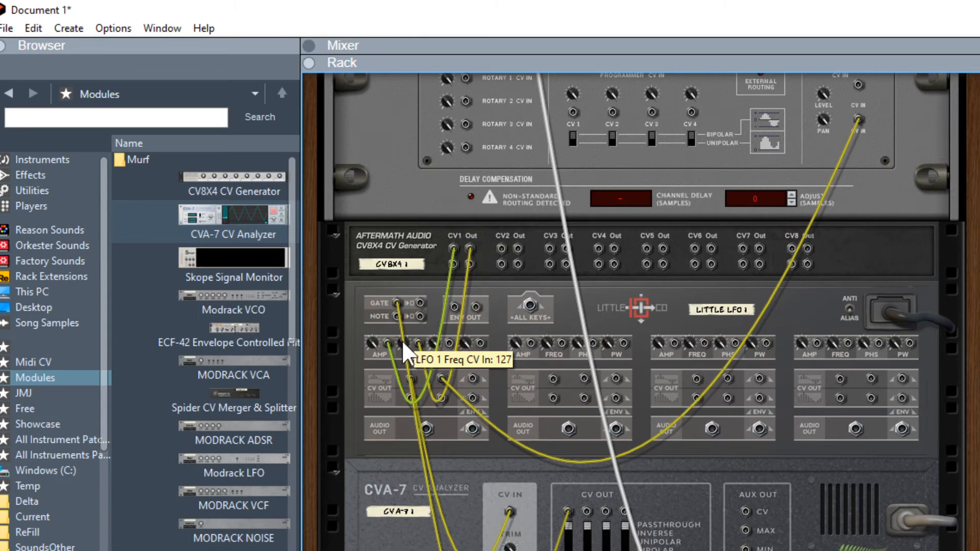
left_click_drag(403, 341, 403, 400)
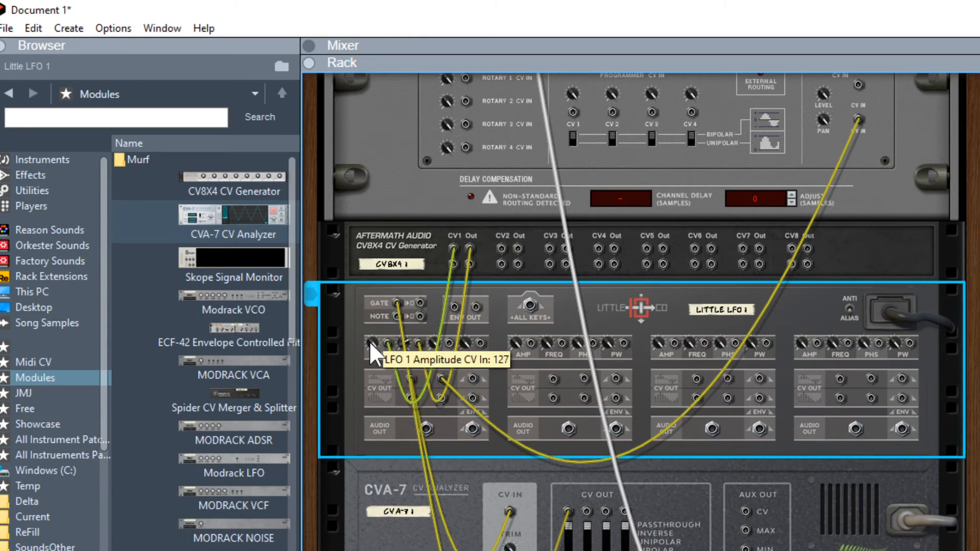
left_click_drag(371, 341, 376, 449)
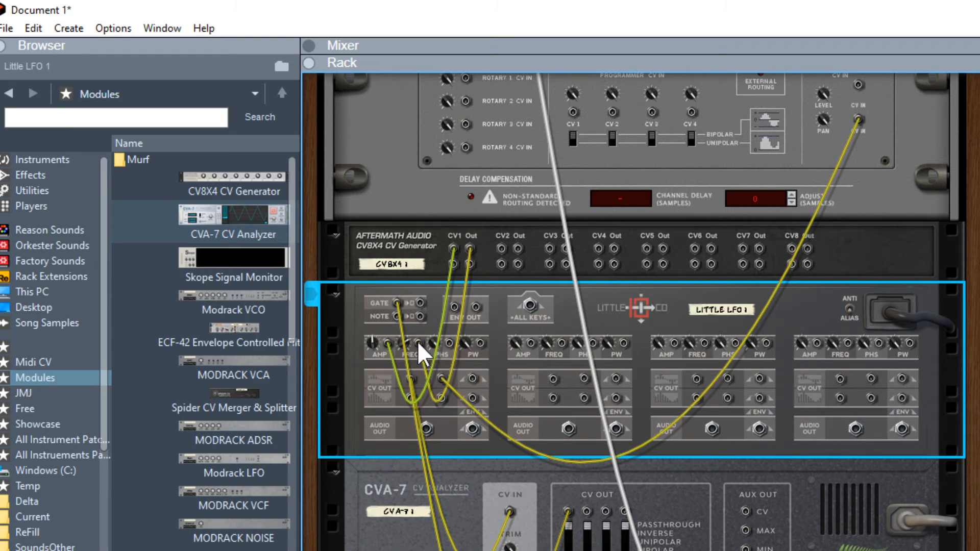
key("Tab")
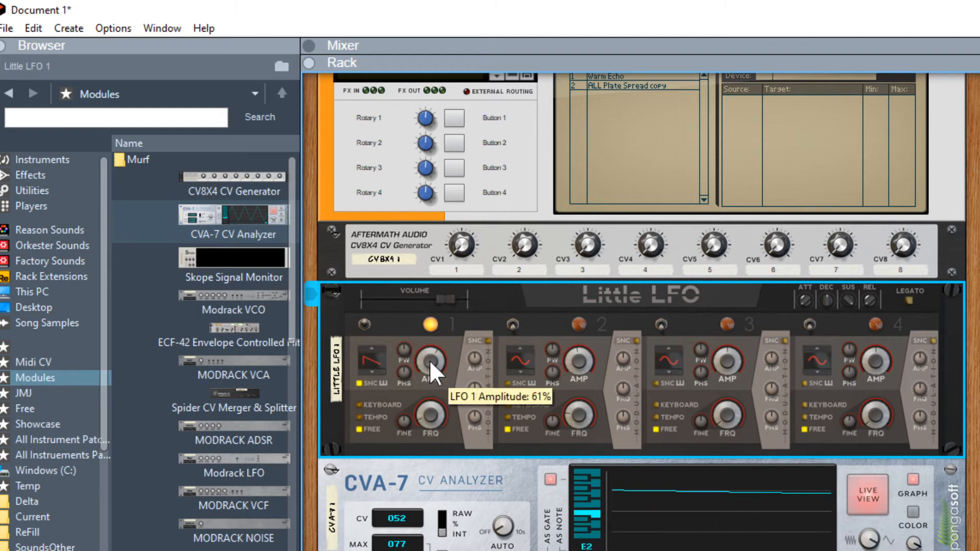
- Sweep the CV8X4's CV1 knob down and back up to modulate the first LFO
left_click(463, 251)
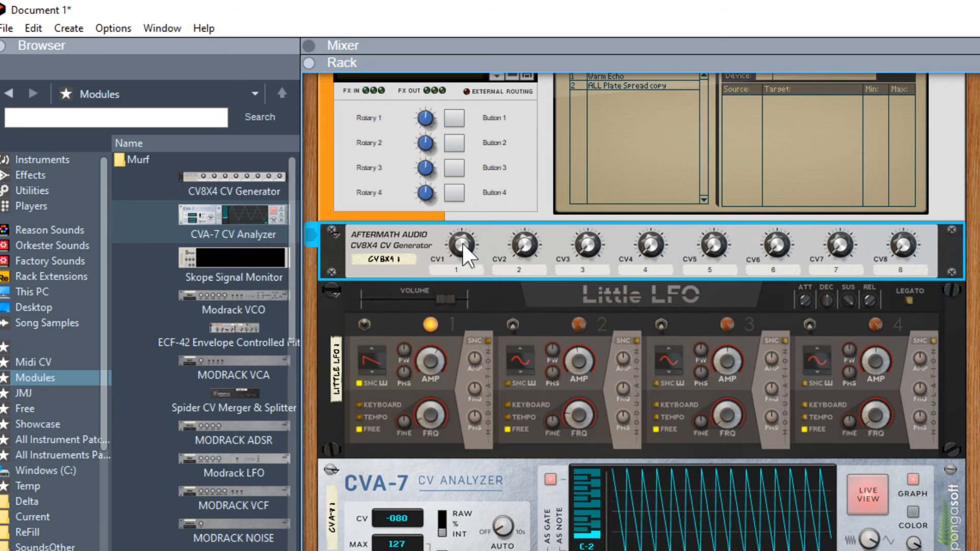
left_click_drag(465, 236, 474, 498)
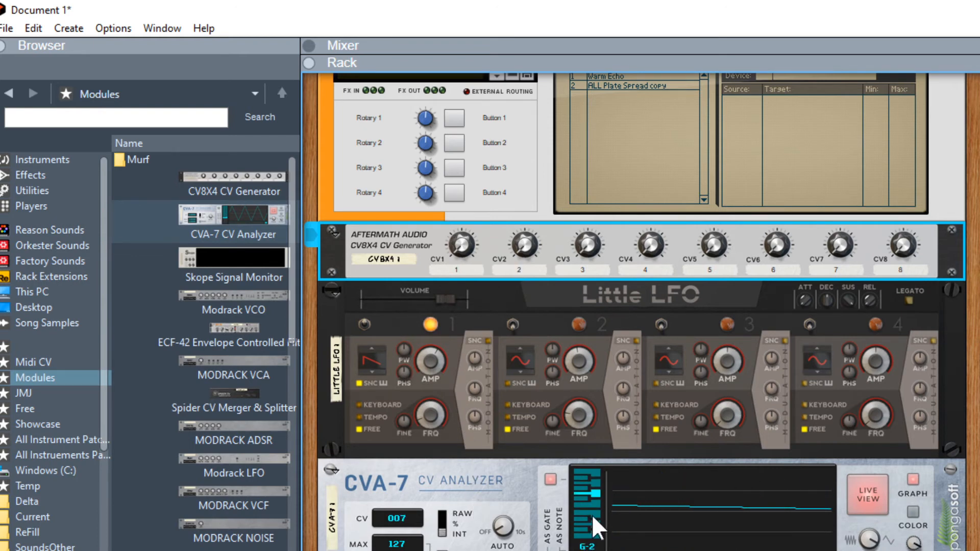
left_click_drag(464, 261, 449, 133)
- Show the ModrVCO 1 channel's insert effects and take them out of bypass
scroll(641, 311, "up", 3)
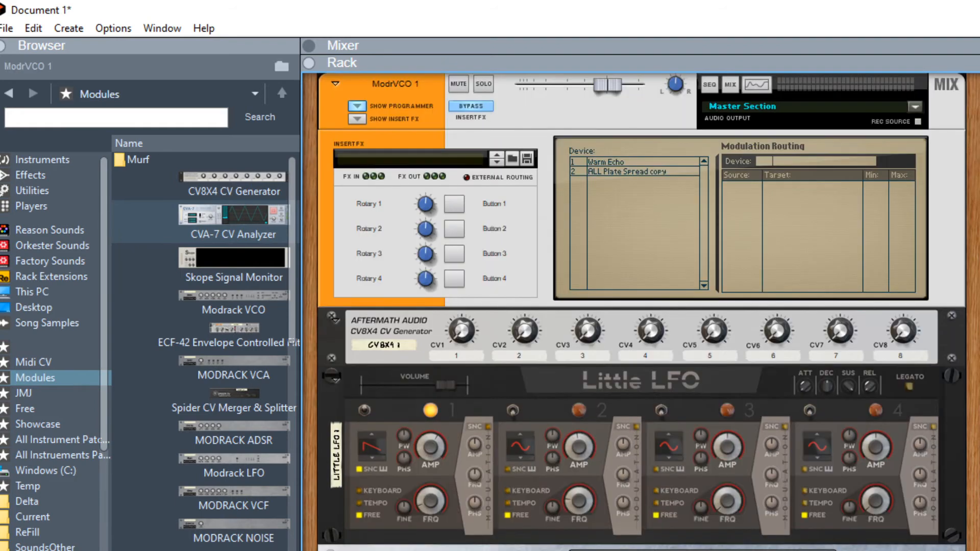
left_click(359, 105)
left_click(356, 119)
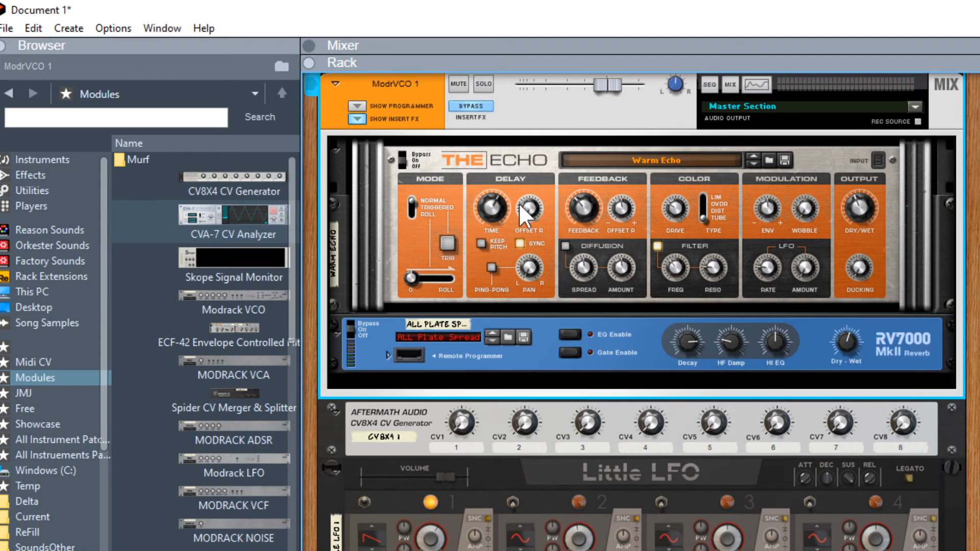
left_click(467, 106)
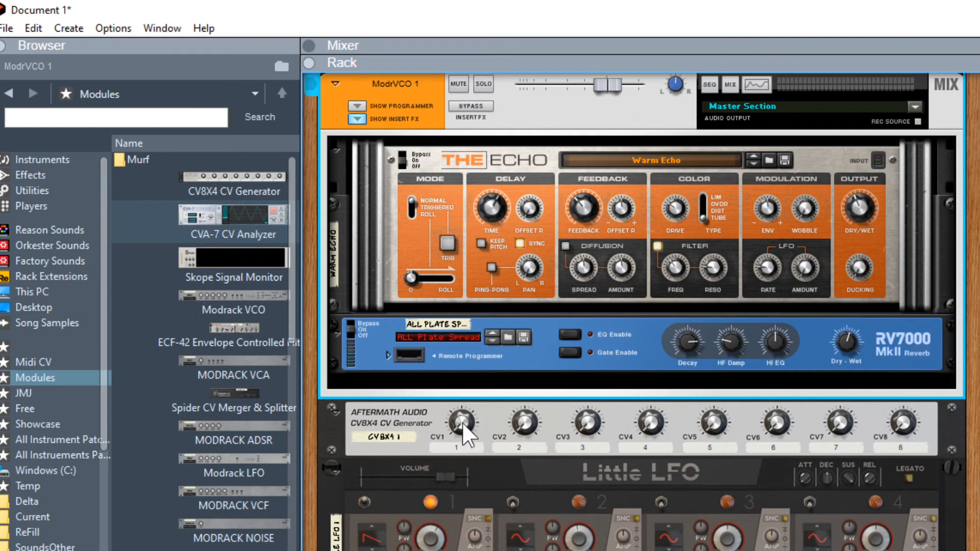
- Look through the devices inside the Murf Poly-8 Bass OX2 PB combinator and bring the Murf Ox2 Lead PB combinator into view
left_click_drag(975, 244, 336, 482)
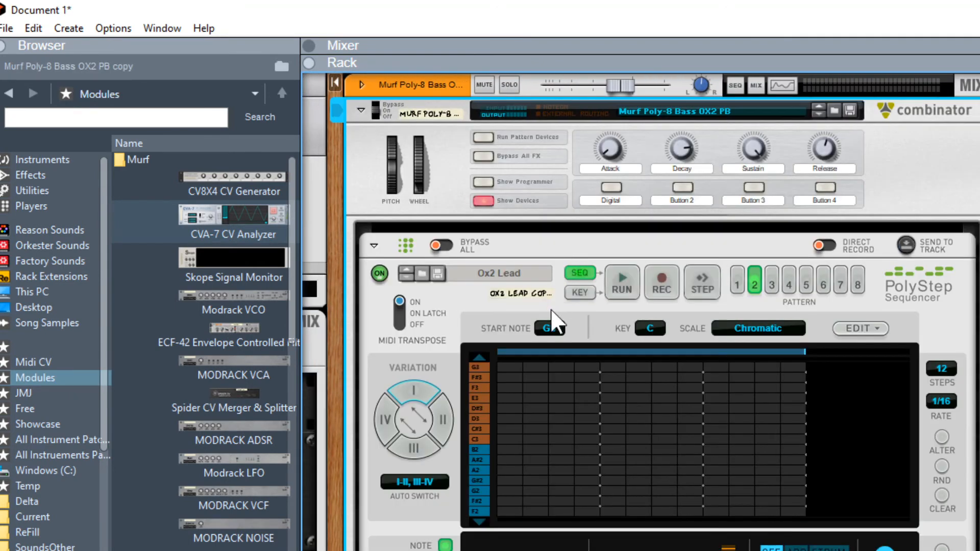
scroll(552, 316, "down", 10)
scroll(552, 316, "down", 15)
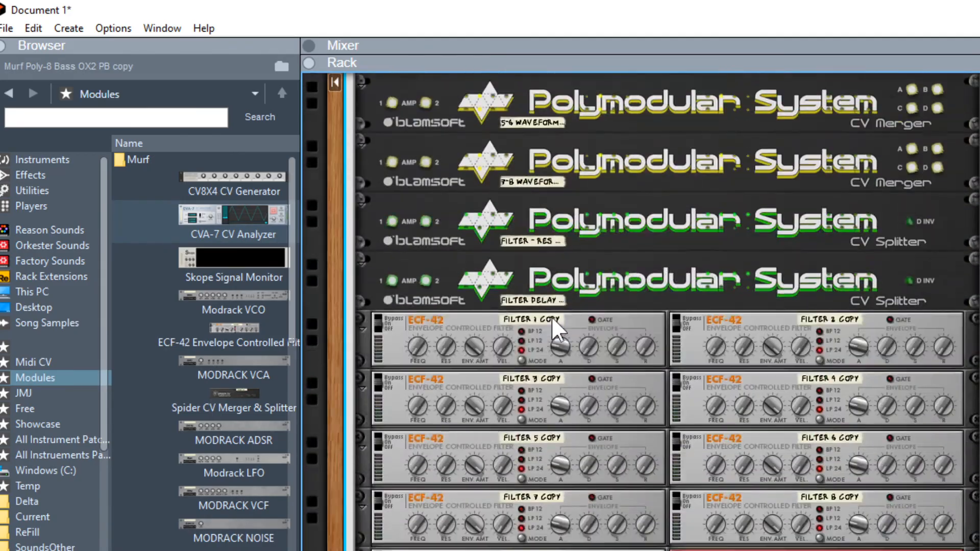
scroll(551, 317, "down", 15)
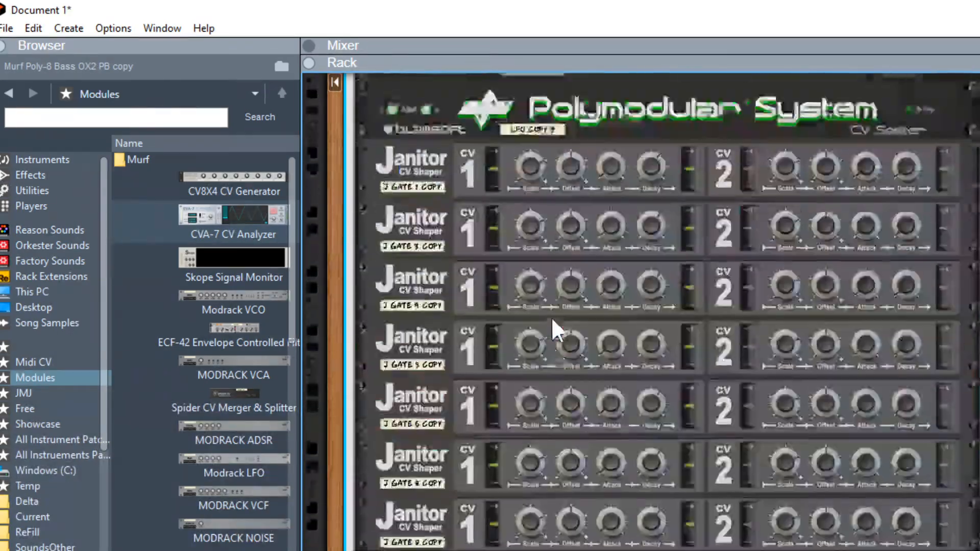
scroll(544, 320, "up", 15)
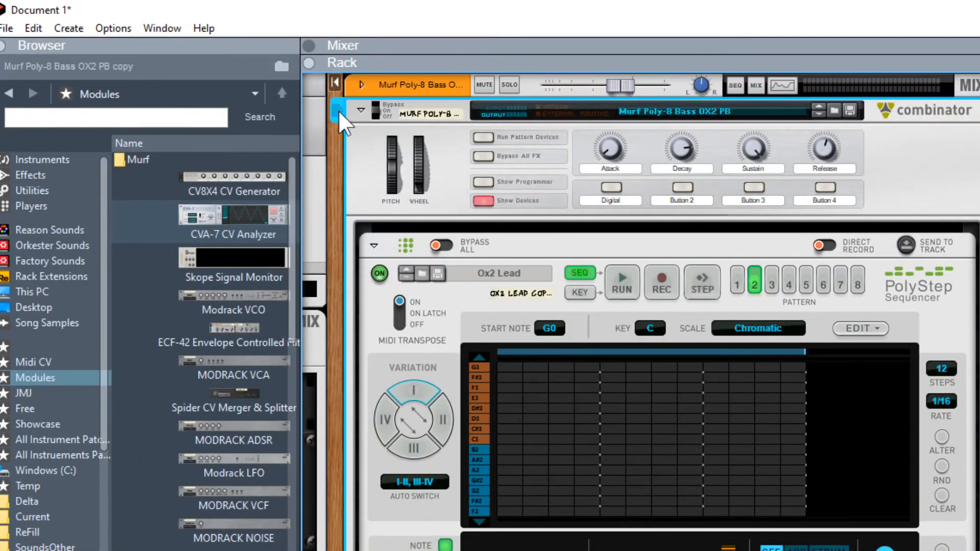
scroll(343, 111, "down", 1)
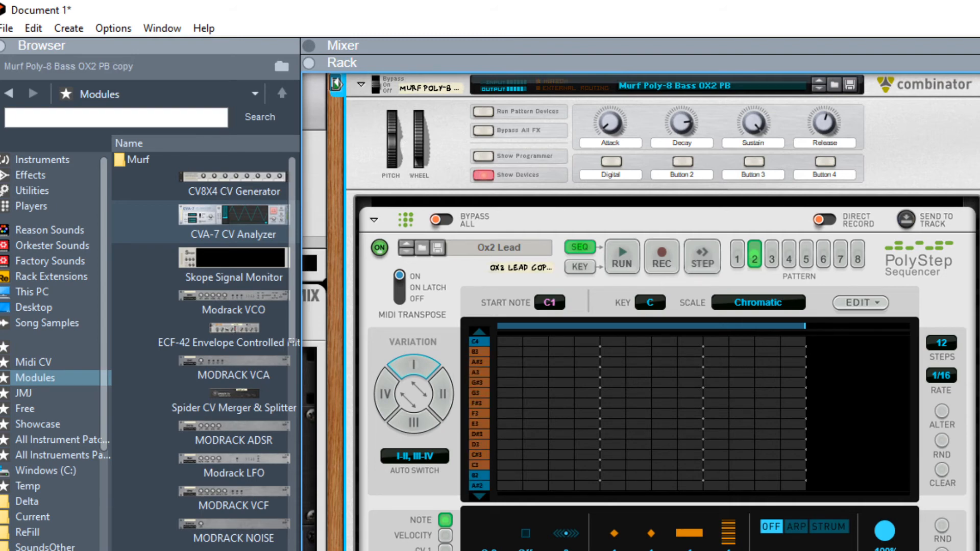
key("Down")
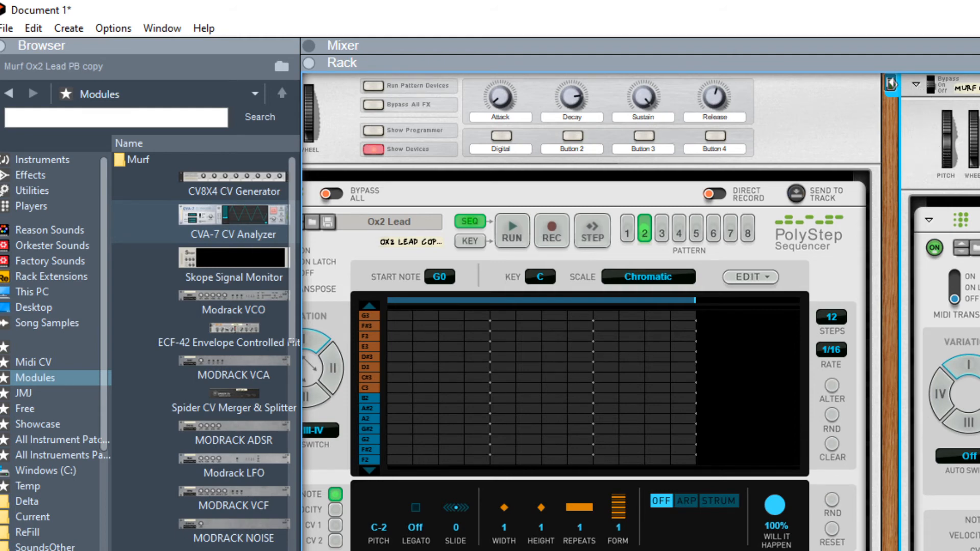
left_click_drag(979, 304, 697, 356)
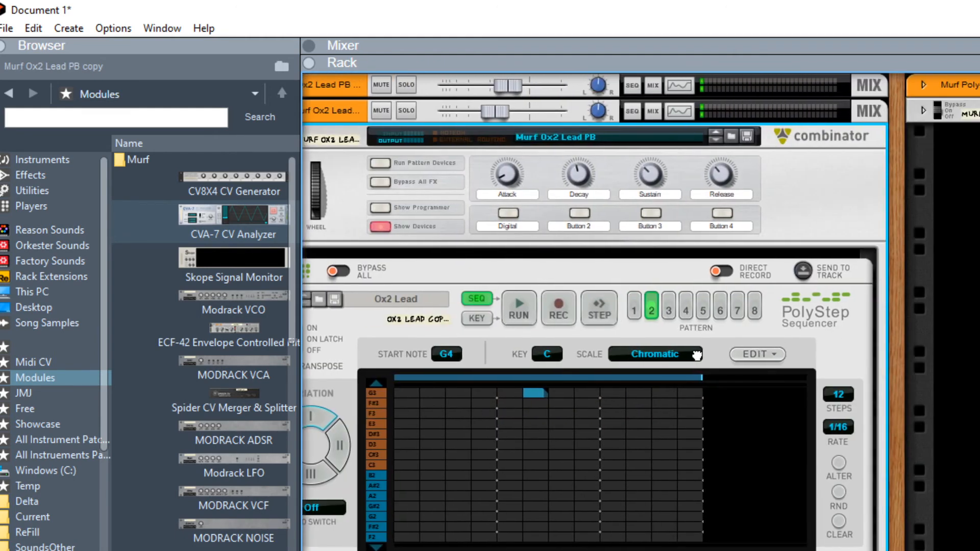
- Unfold the Murf Poly-8 String Dist PB combinator, make it the playable device and look through its modules
left_click(924, 110)
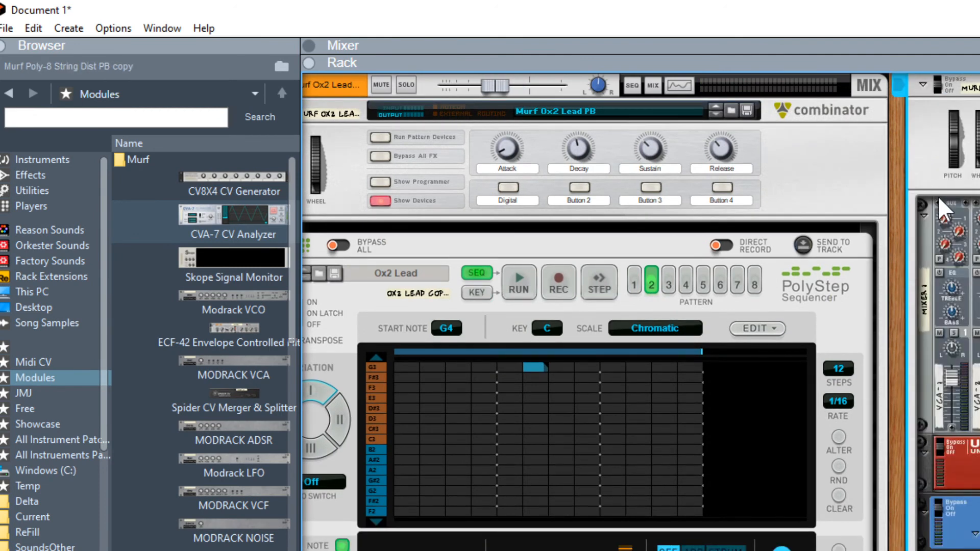
left_click(904, 89)
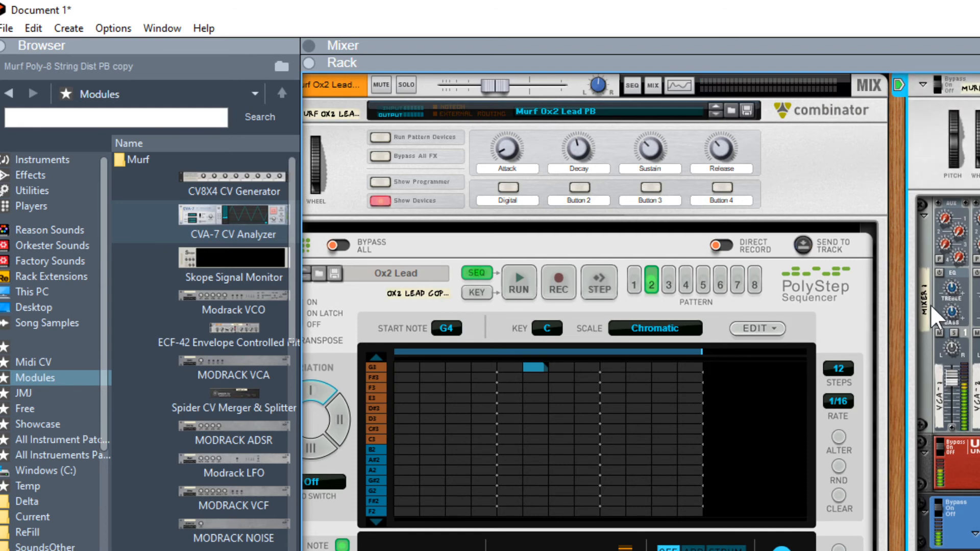
scroll(930, 320, "down", 6)
scroll(589, 311, "down", 15)
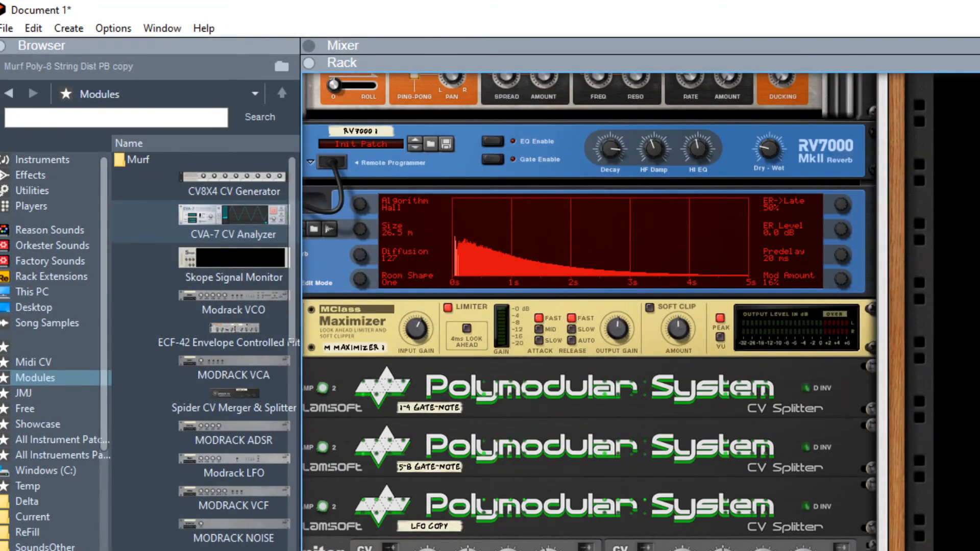
scroll(641, 311, "left", 10)
scroll(641, 312, "up", 15)
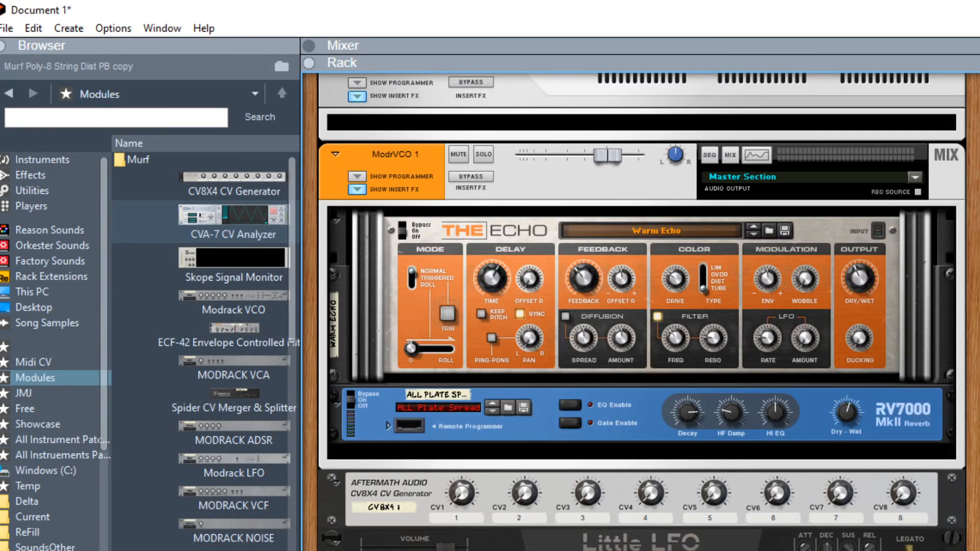
- Start playback and sweep the CV8X4's CV1 knob up to 120 and down to 0 to vary the LFO modulation
left_click(463, 493)
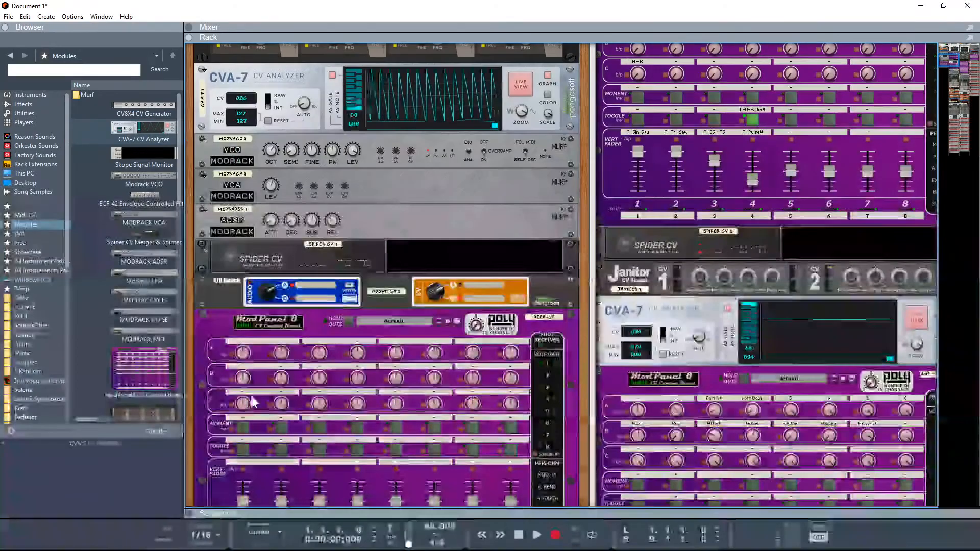
scroll(201, 323, "down", 2)
scroll(250, 361, "up", 10)
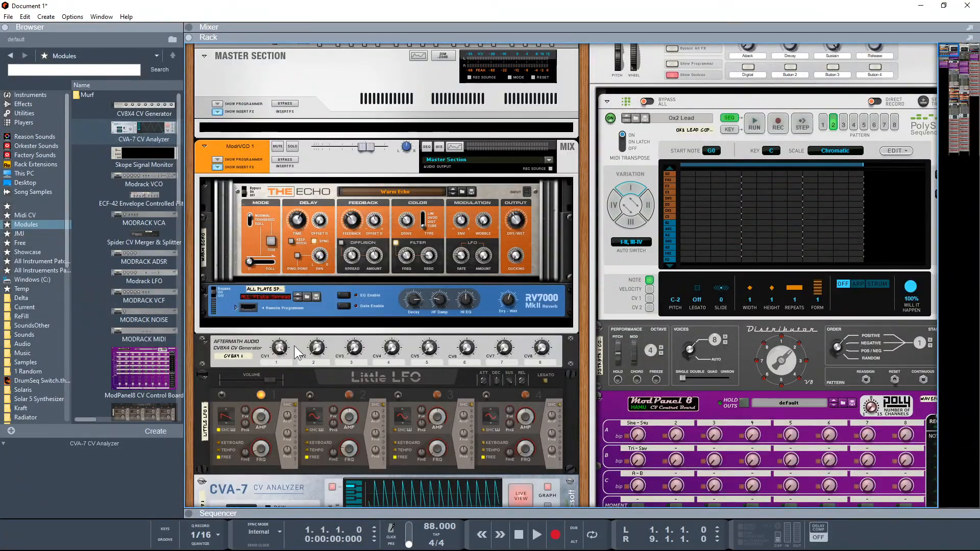
key("space")
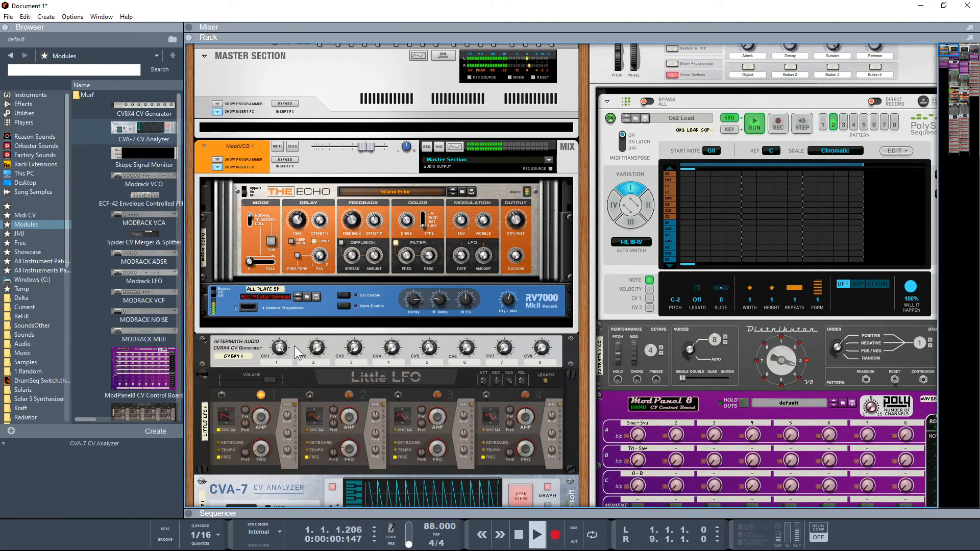
left_click(280, 363)
left_click_drag(279, 363, 271, 310)
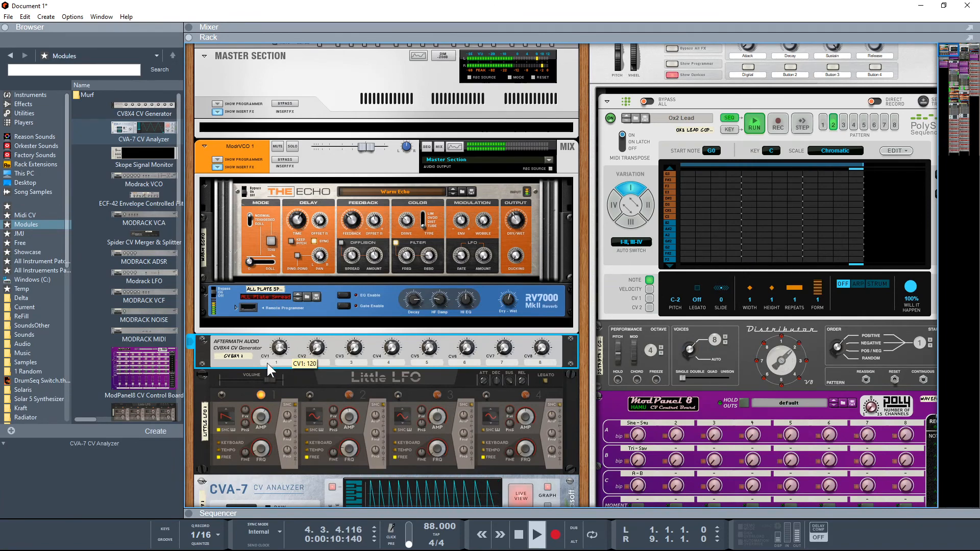
left_click_drag(268, 363, 269, 474)
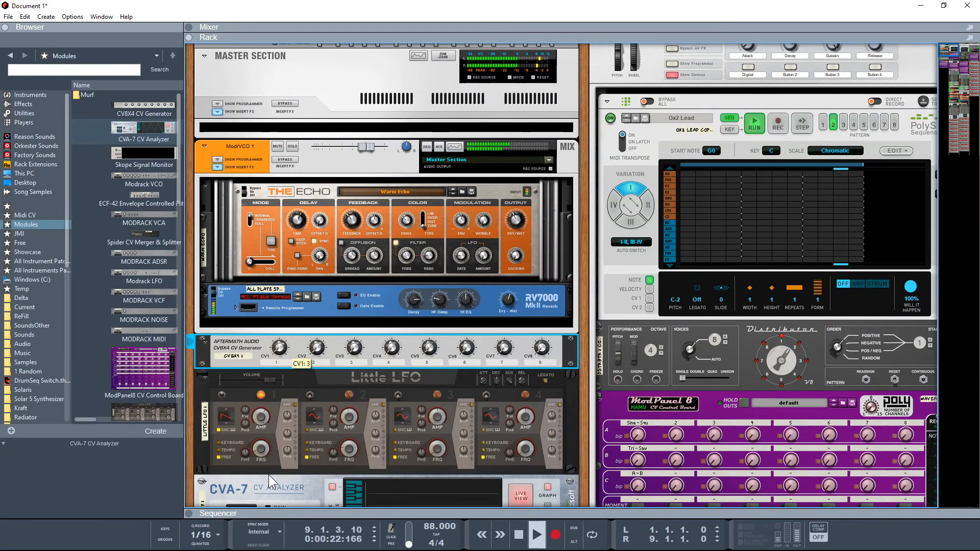
left_click_drag(269, 475, 272, 379)
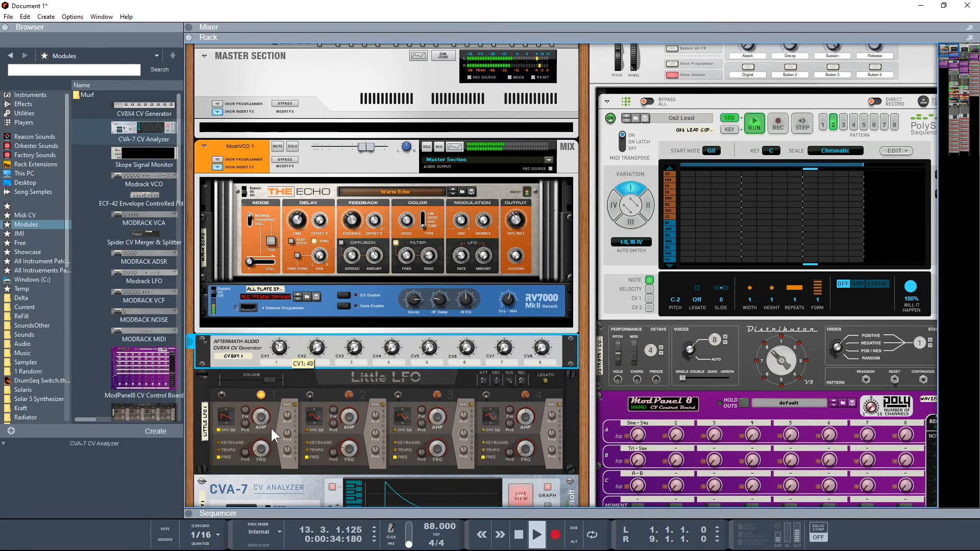
left_click_drag(270, 427, 271, 480)
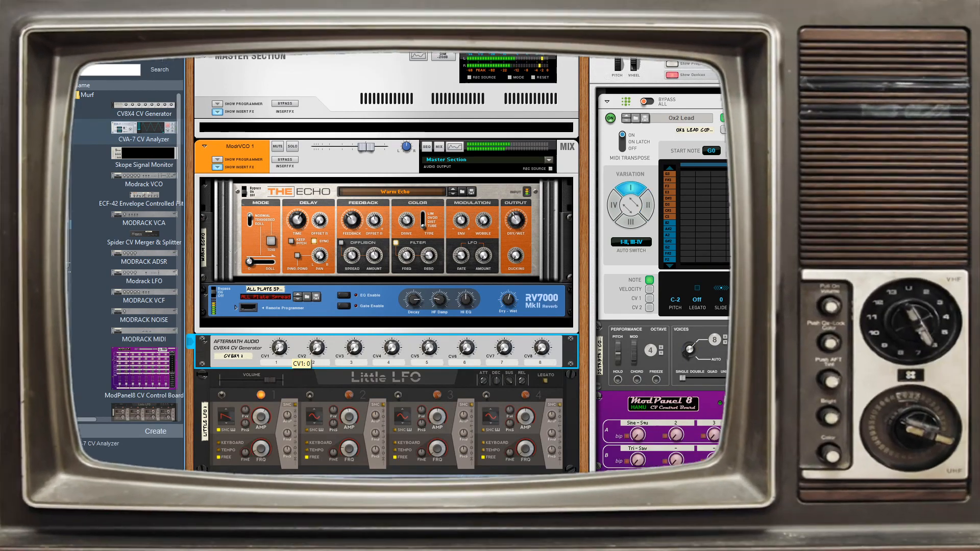
left_click_drag(270, 479, 266, 463)
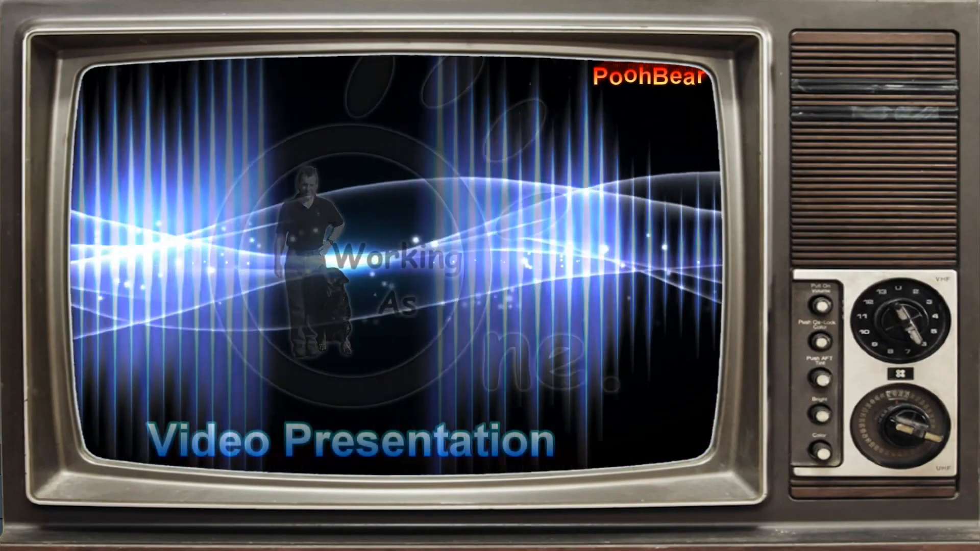